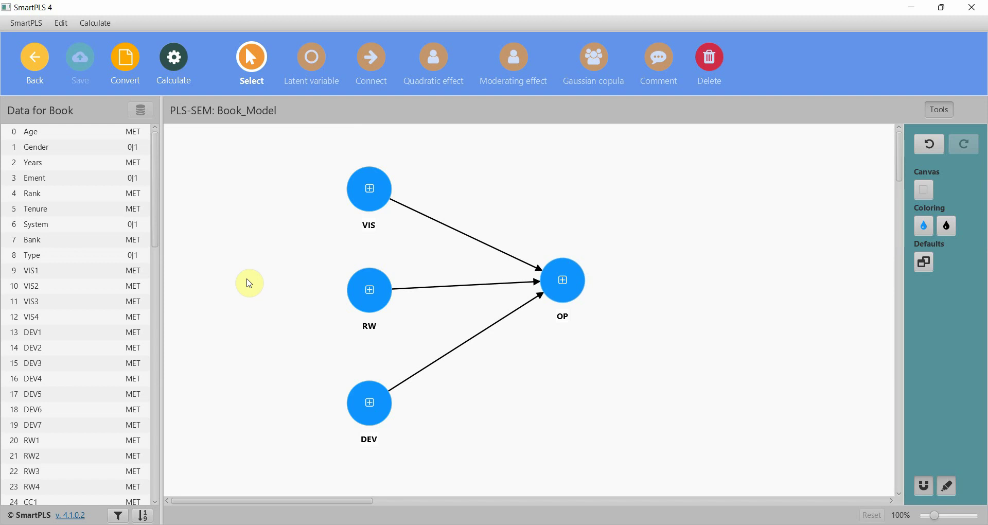
left_click_drag(318, 143, 606, 448)
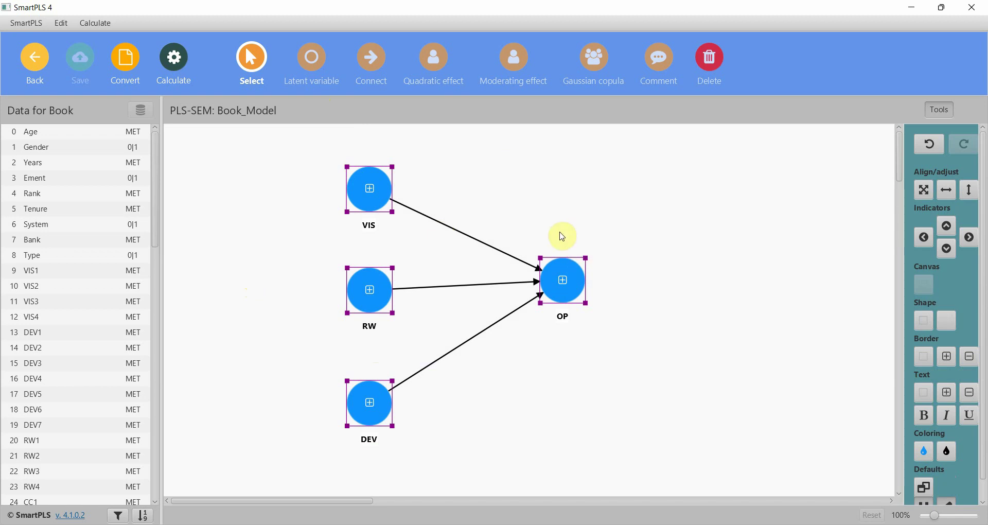
left_click(508, 168)
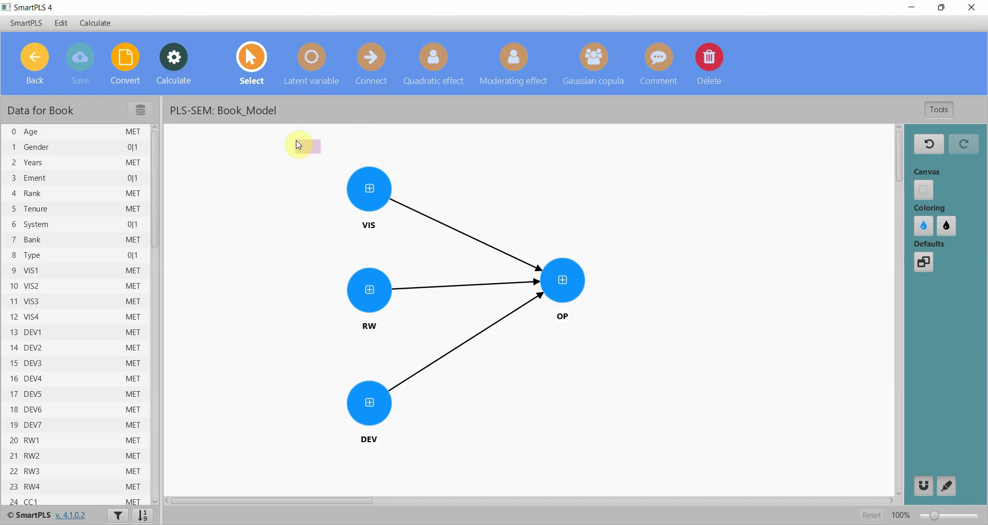
left_click_drag(298, 145, 606, 433)
left_click(256, 175)
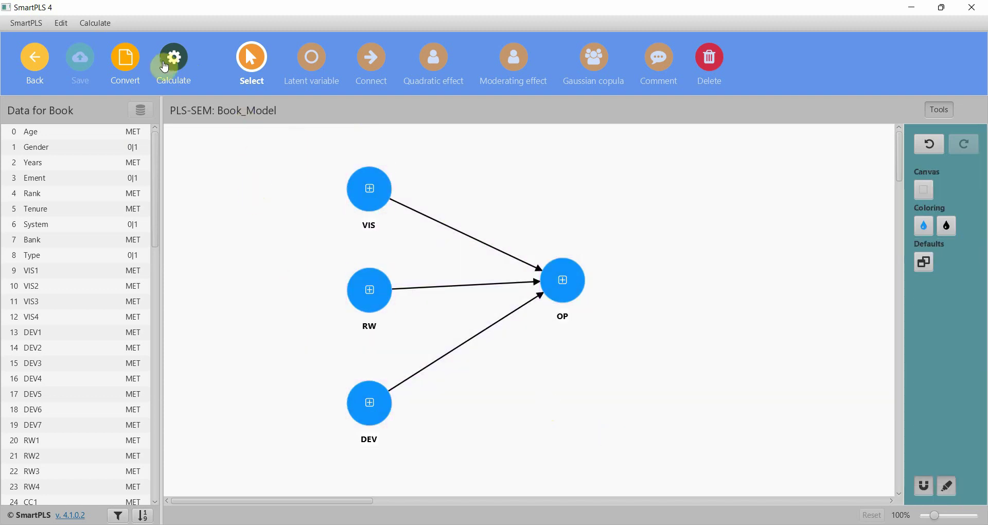
Step: Run the PLS-SEM algorithm on Book_Model with Path weighting, standardized results, default initial weights and no weighting vector
left_click(171, 83)
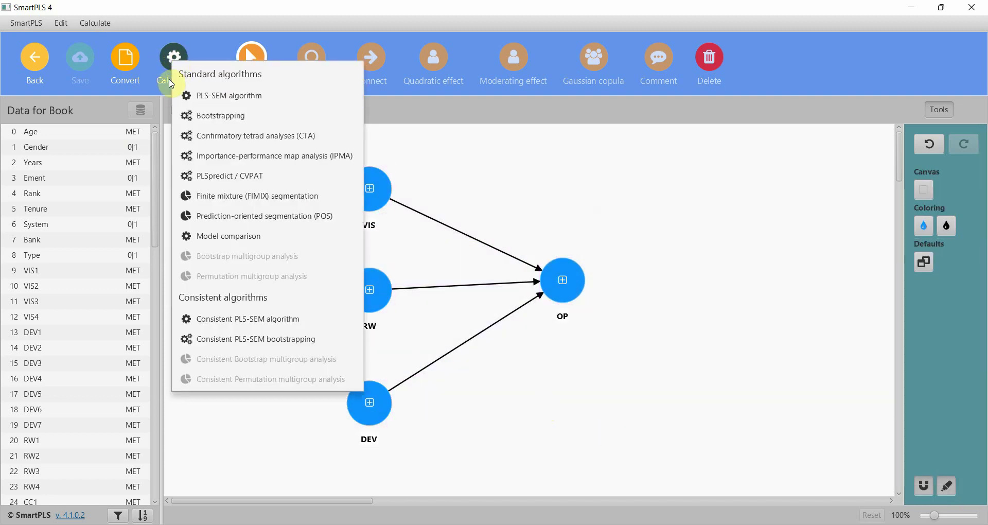
left_click(272, 98)
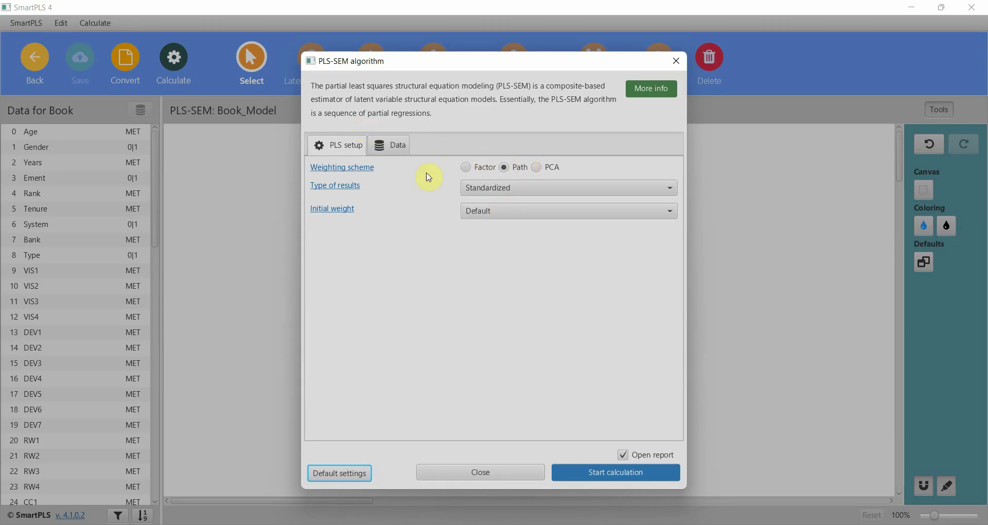
left_click(393, 145)
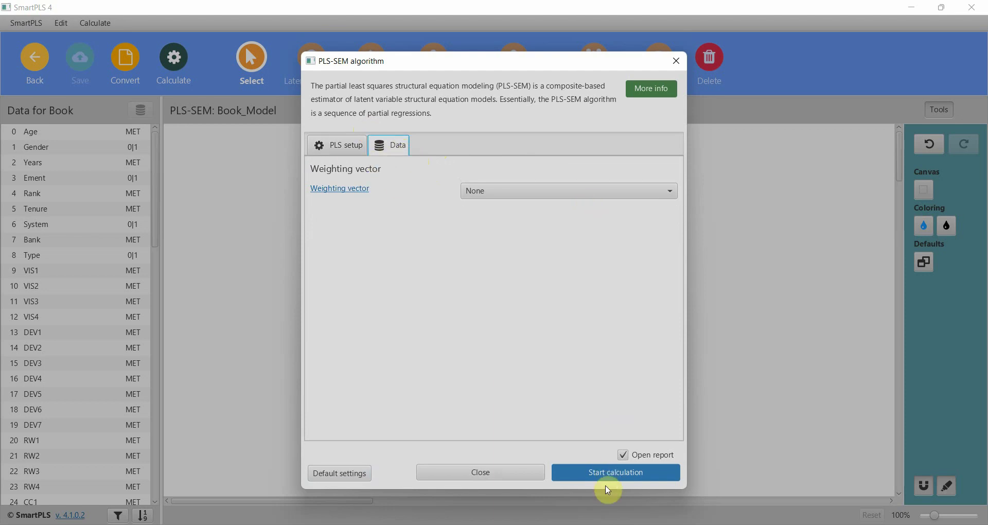
left_click(608, 471)
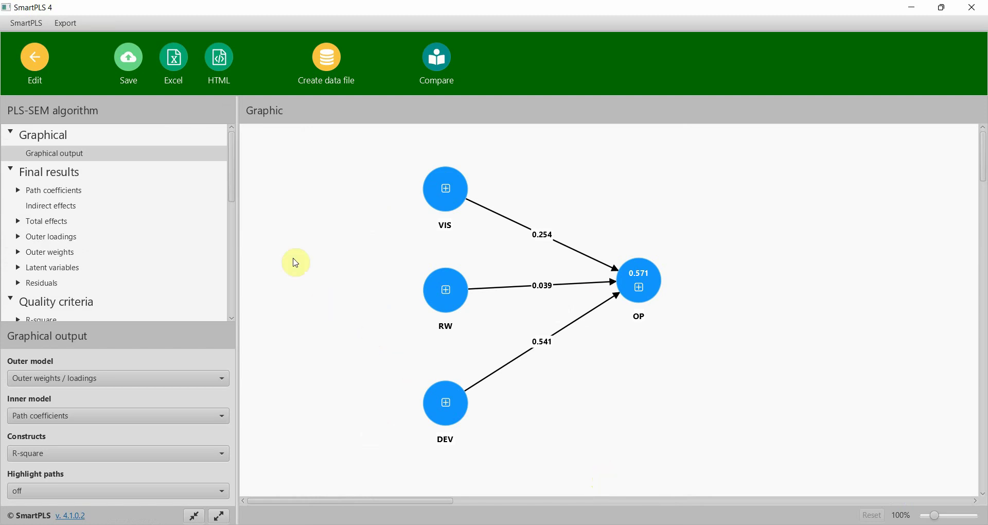
Step: Look over the calculated structural model in the graphical output
left_click_drag(234, 173, 238, 202)
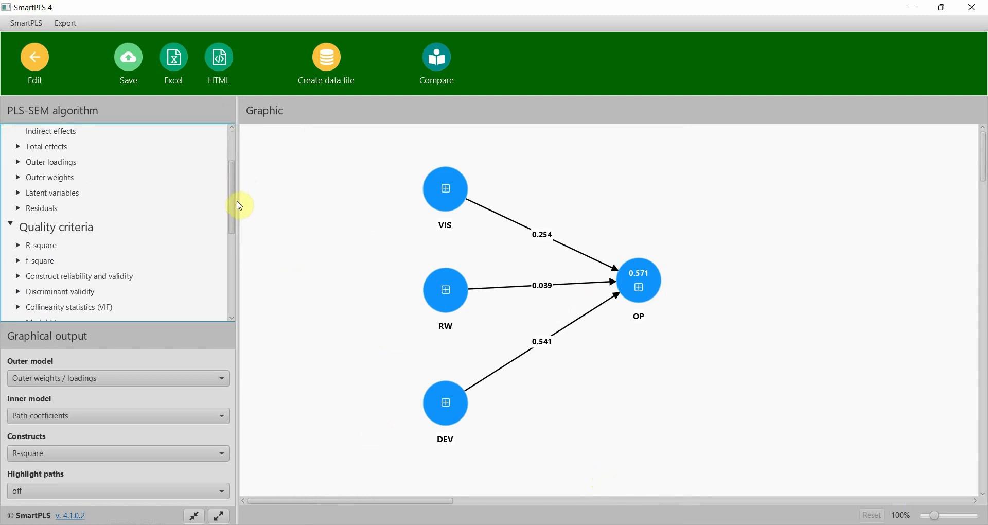
left_click_drag(410, 152, 484, 236)
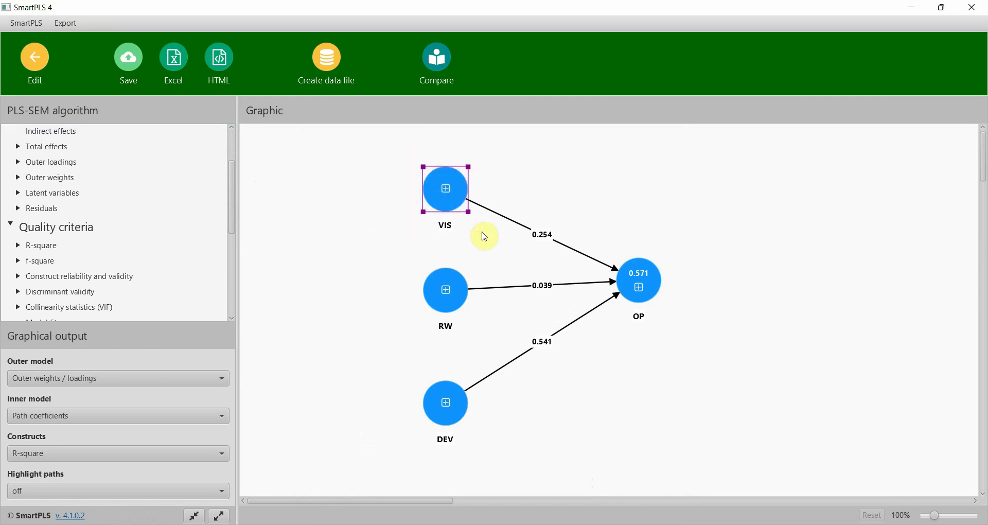
left_click_drag(396, 145, 688, 459)
left_click(622, 392)
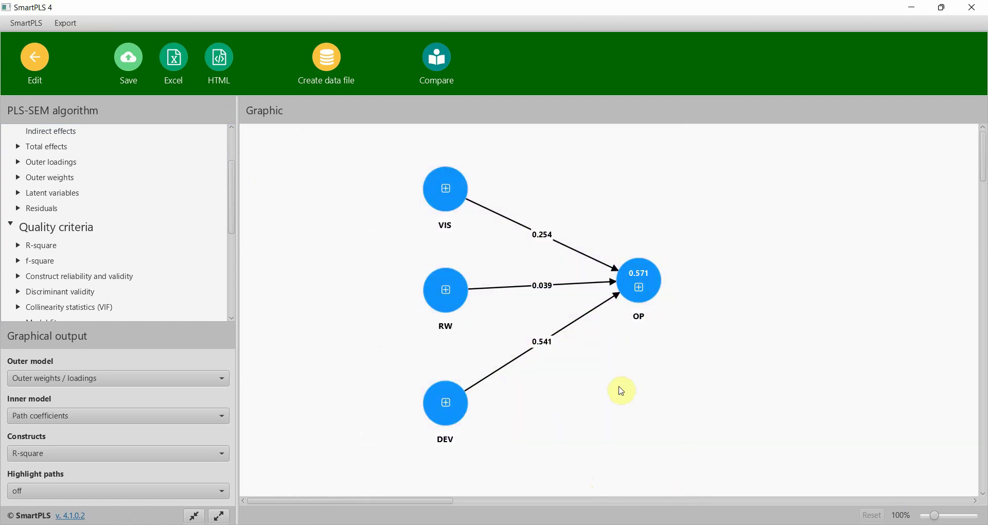
Step: Review the discriminant validity results: the HTMT matrix, the Fornell-Larcker criterion and the cross loadings
left_click(18, 293)
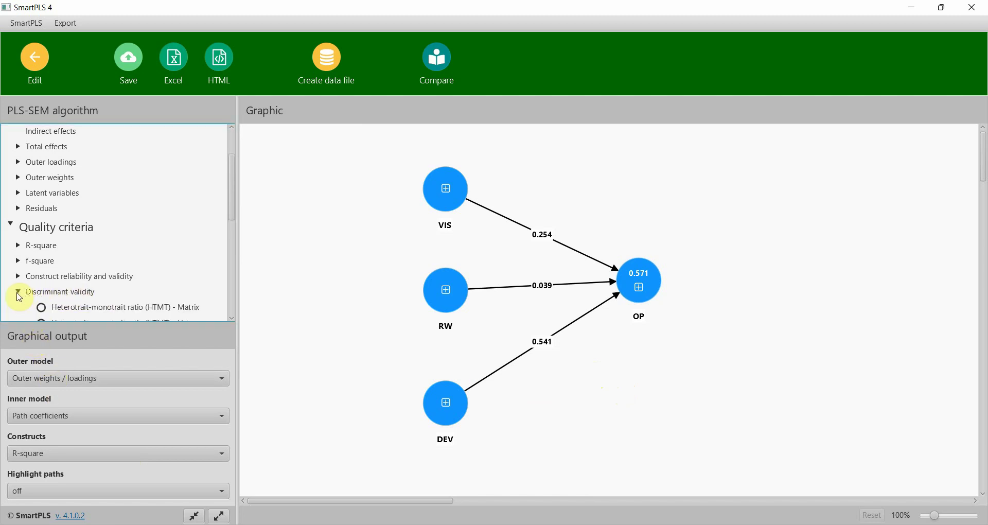
left_click_drag(230, 199, 246, 233)
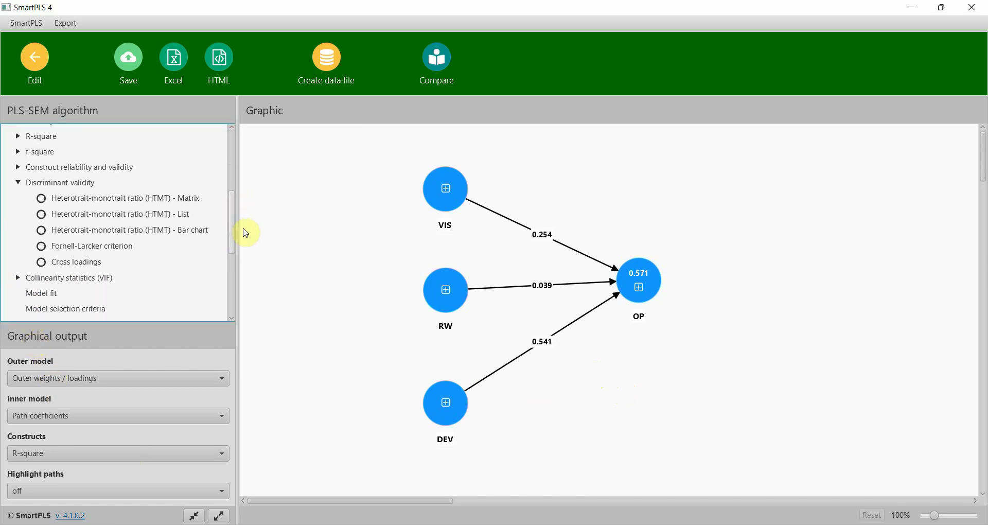
left_click(148, 200)
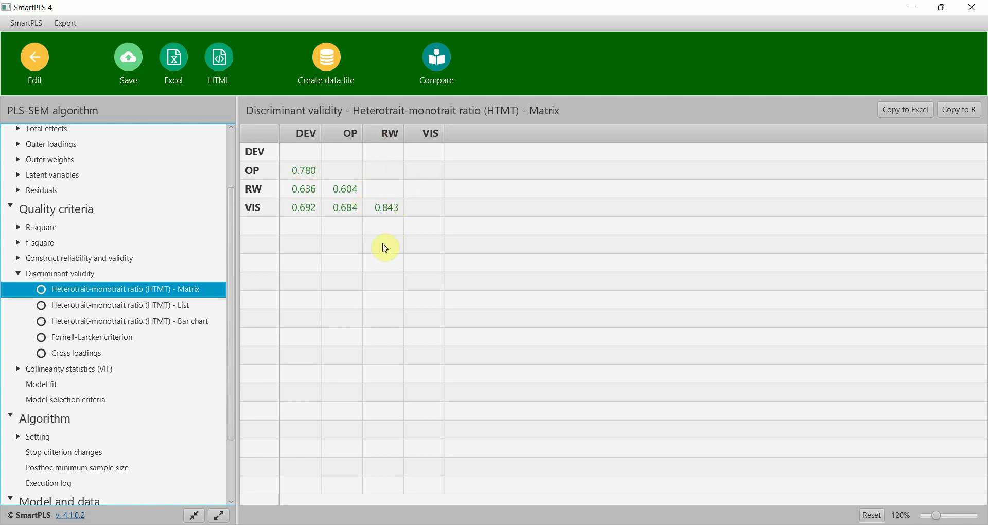
left_click(128, 341)
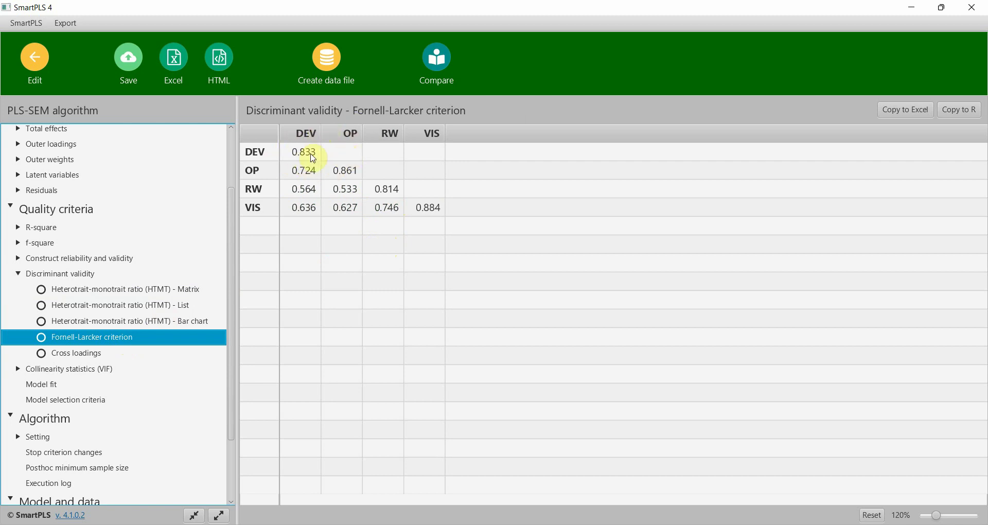
left_click(94, 359)
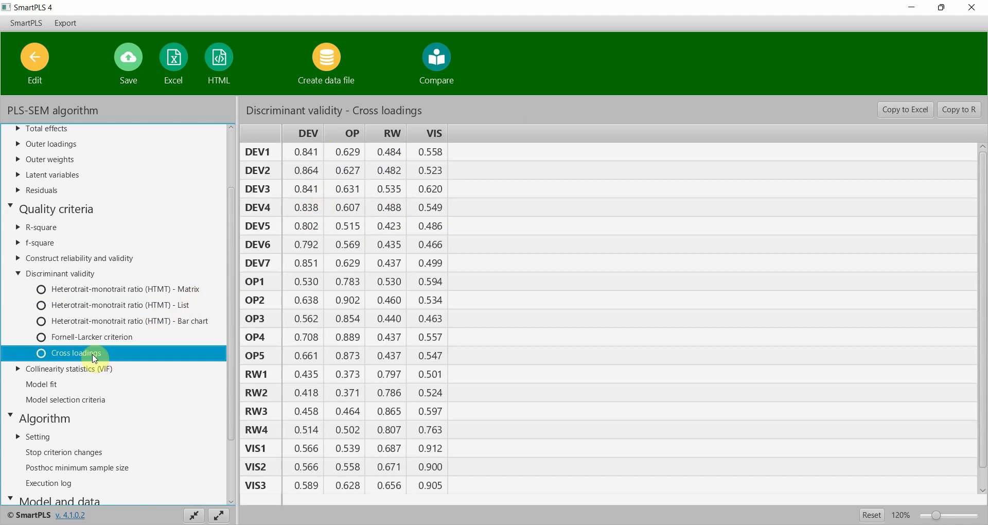
Step: Return to the HTMT matrix and examine the ratio of each construct pair among DEV, OP, RW and VIS
left_click(129, 293)
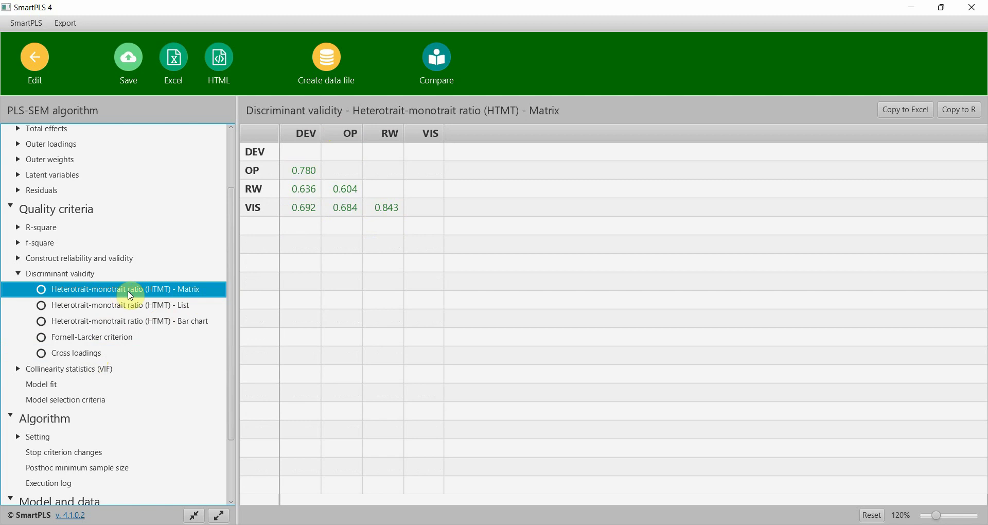
left_click(319, 168)
left_click(311, 193)
left_click(310, 207)
left_click(345, 193)
left_click(383, 211)
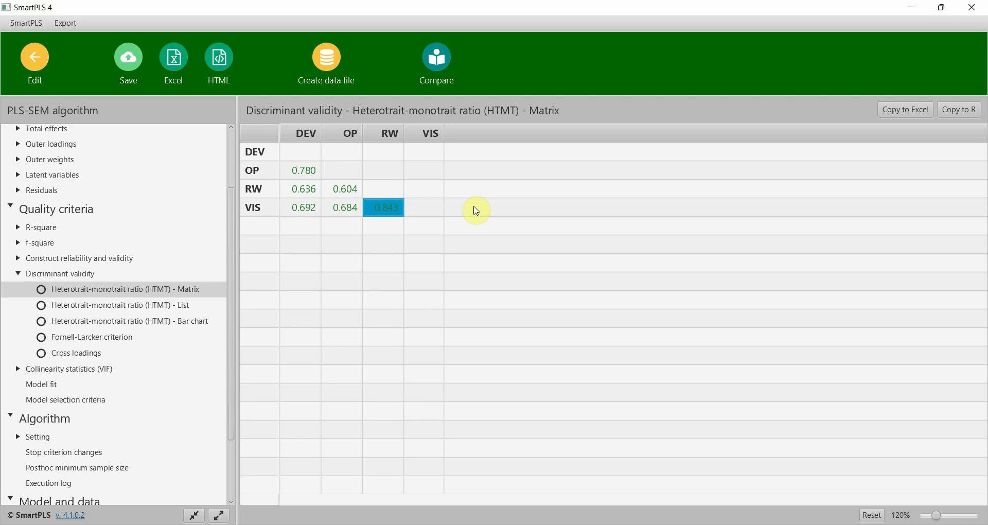
left_click(307, 171)
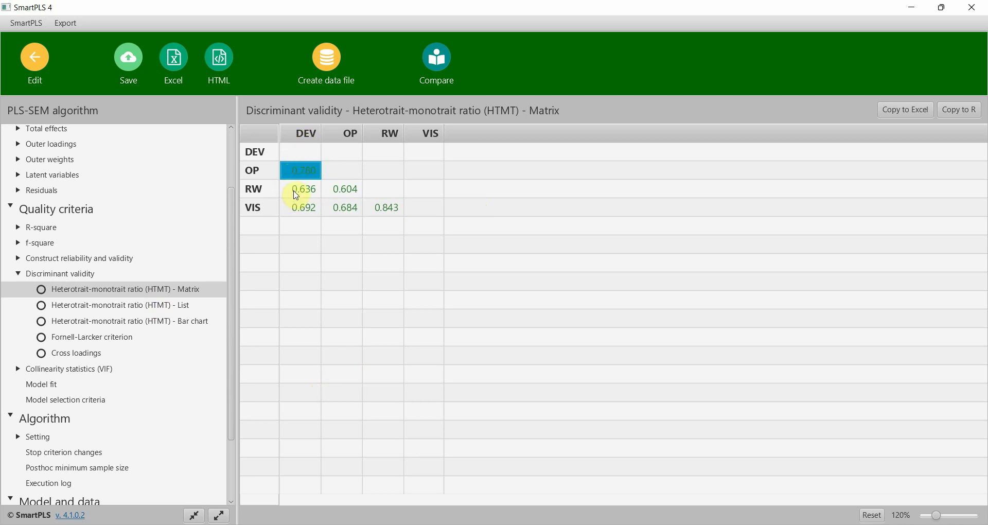
left_click_drag(302, 162, 400, 208)
left_click(418, 209)
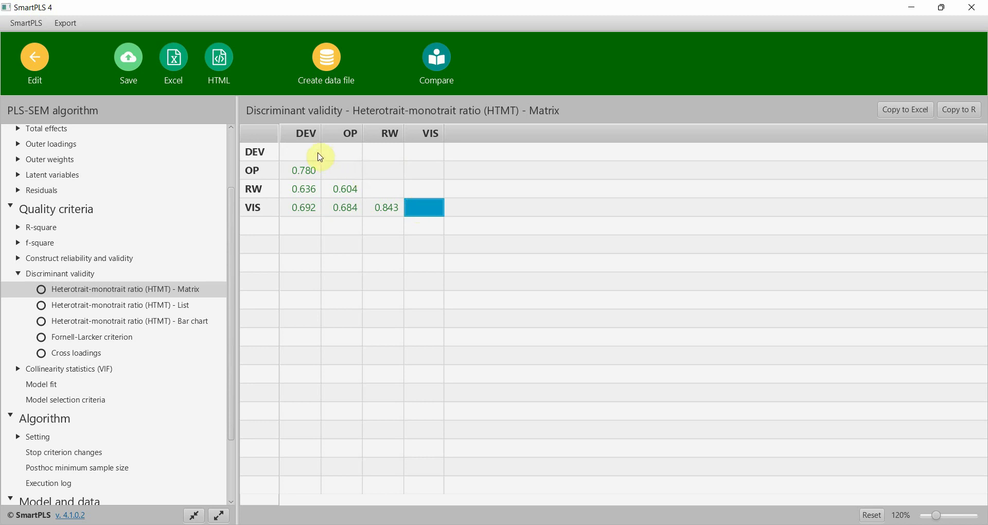
left_click(302, 172)
left_click(303, 191)
left_click(305, 206)
left_click(345, 190)
left_click(399, 211)
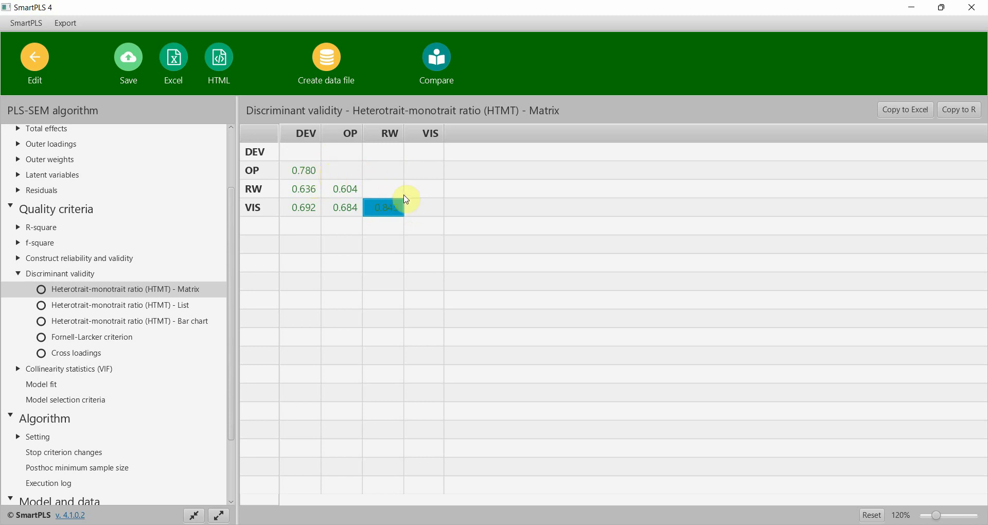
left_click(306, 173)
left_click(302, 189)
left_click(301, 206)
left_click(347, 208)
left_click(379, 209)
Step: Check the diagonal cells of the HTMT matrix, from DEV through VIS
left_click(298, 152)
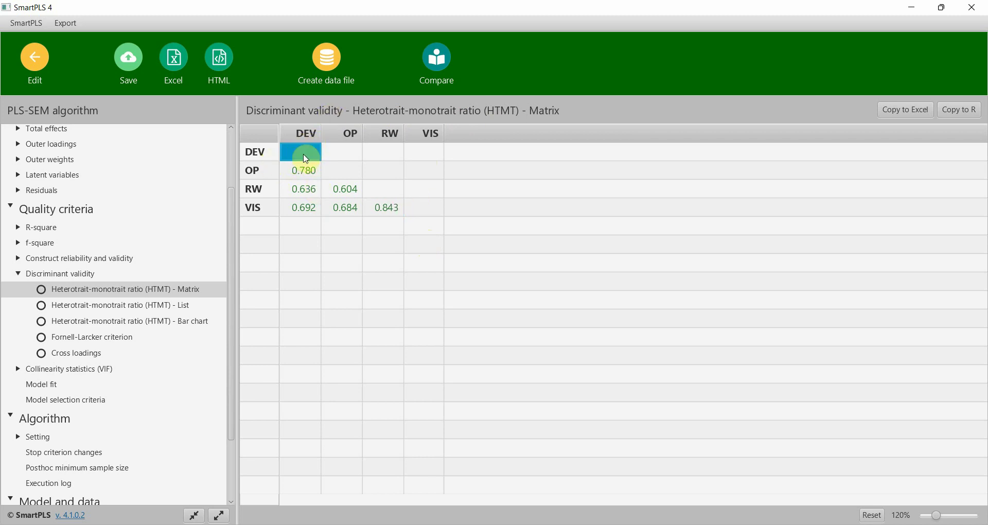
left_click(348, 172)
left_click(381, 189)
left_click(420, 208)
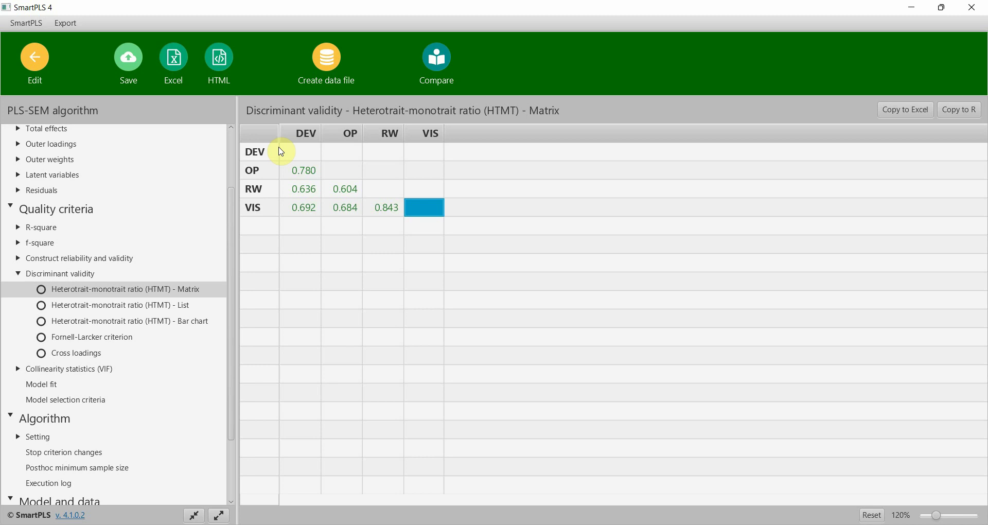
Step: Recheck the HTMT ratios in the DEV and OP columns
left_click(308, 174)
left_click(307, 193)
left_click(304, 211)
left_click(346, 190)
left_click(350, 209)
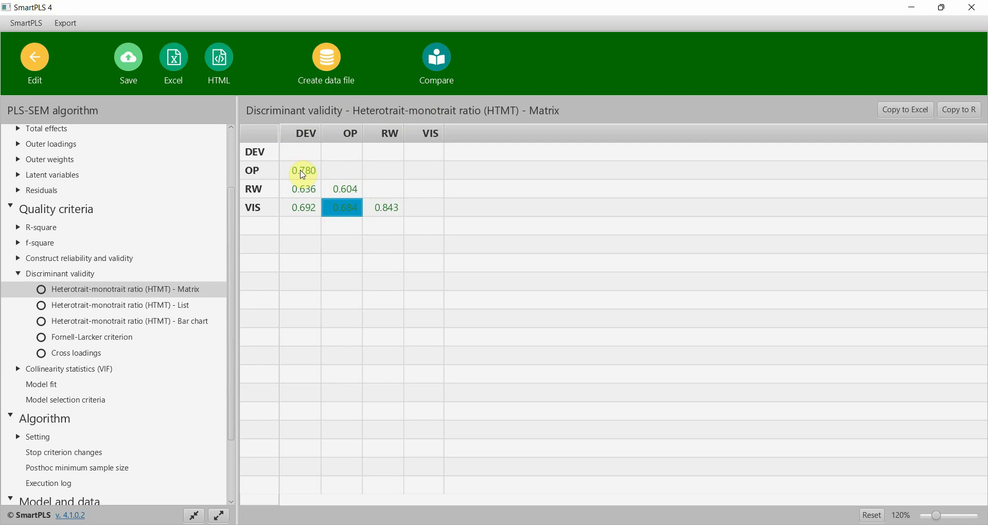
Step: Copy the Fornell-Larcker criterion table and paste it at cell A1 of the blank workbook in Excel
left_click(118, 341)
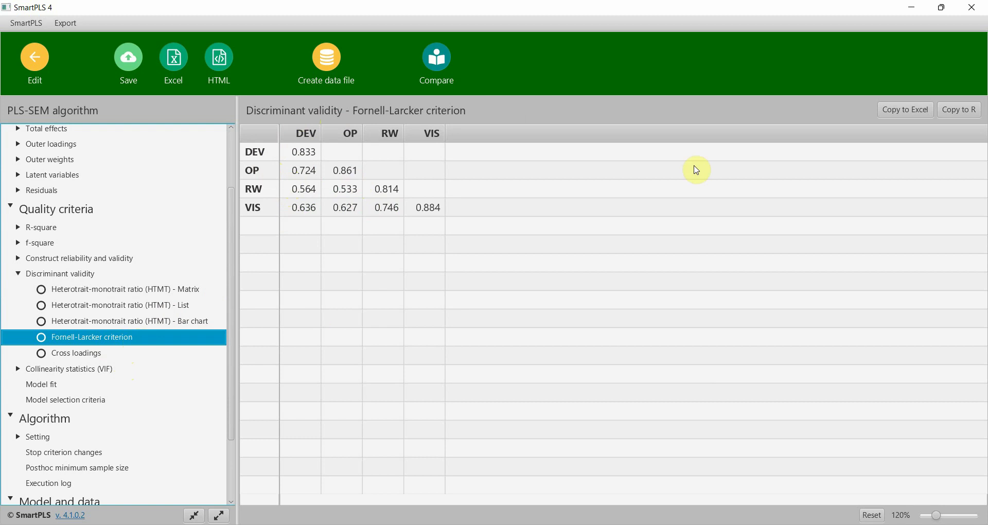
left_click(906, 110)
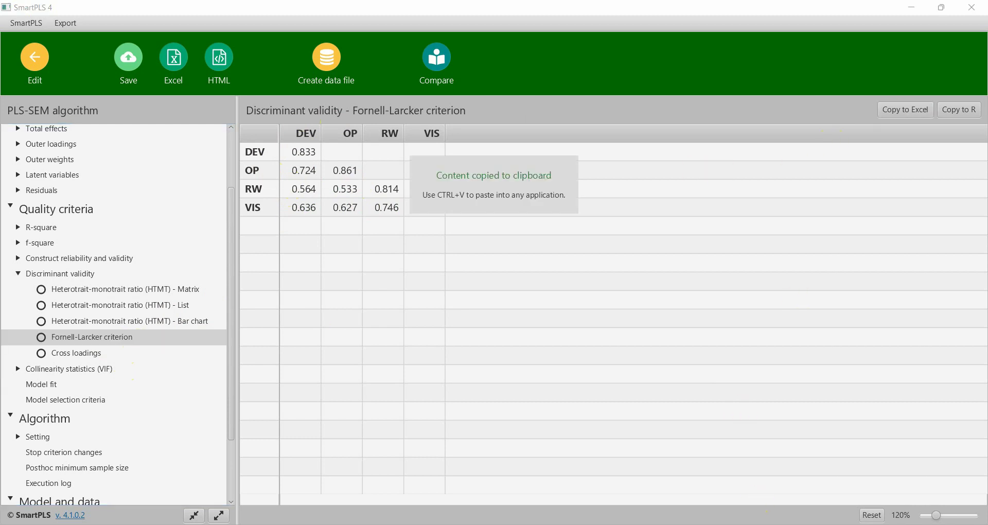
key("alt+Tab")
key("ctrl+v")
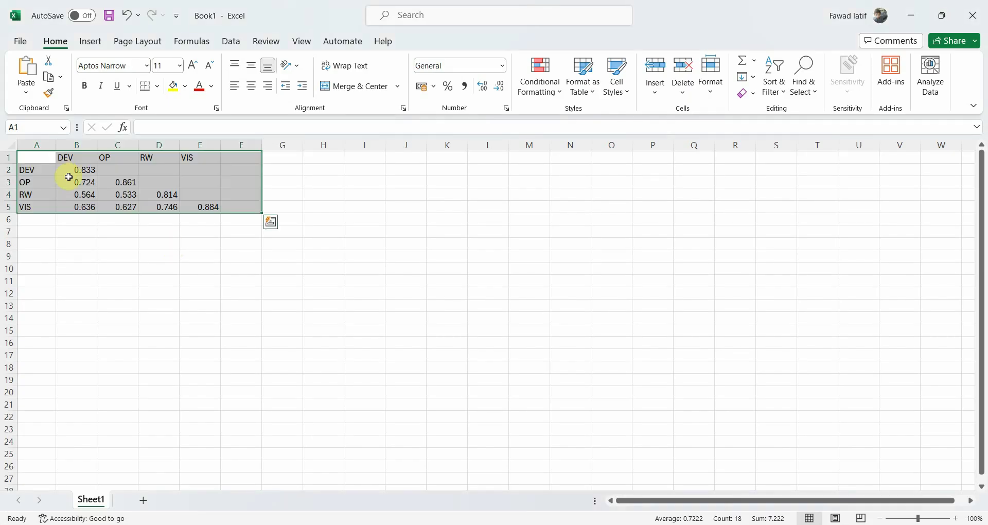
Step: Make the diagonal values of the Fornell-Larcker table in B2, C3, D4 and E5 bold and italic
left_click(956, 518)
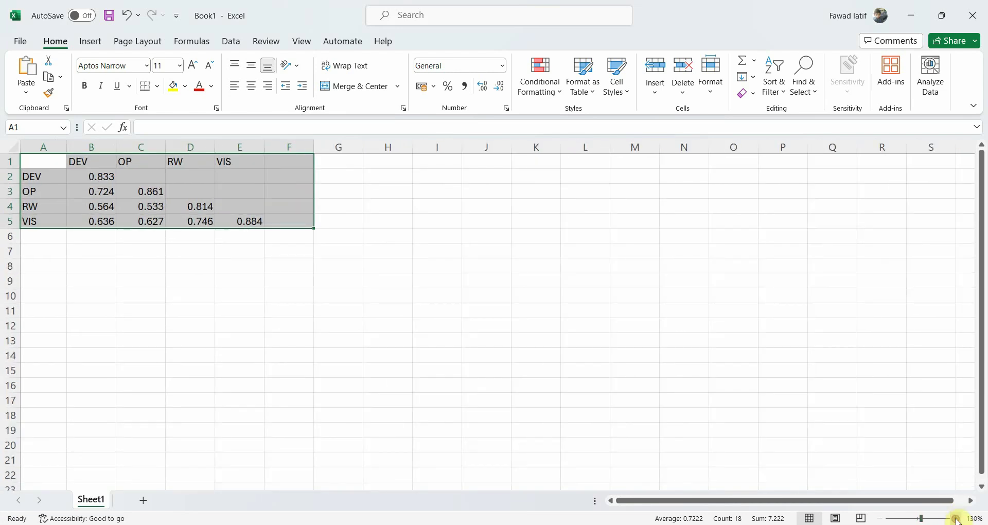
left_click(955, 519)
left_click(956, 519)
left_click(955, 519)
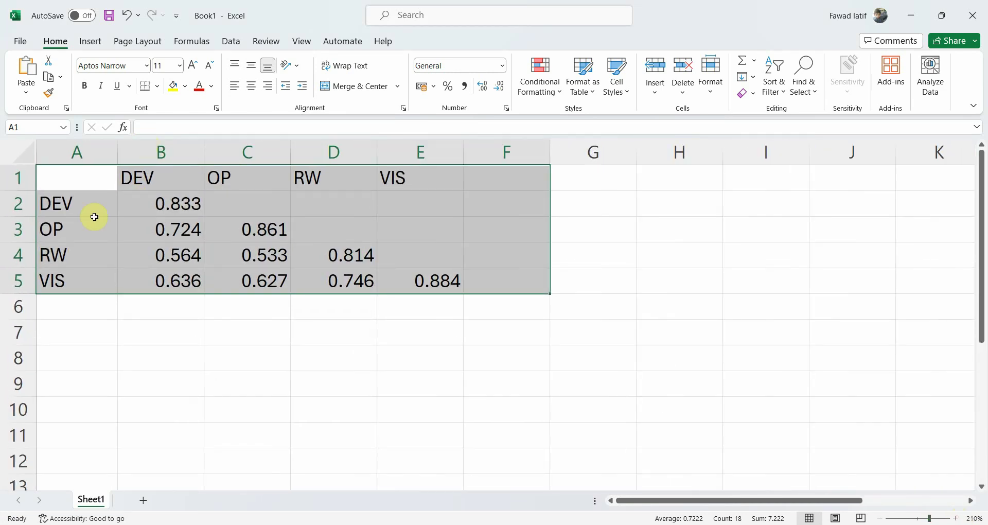
left_click(150, 200)
left_click(84, 86)
left_click(101, 85)
left_click(257, 226)
left_click(84, 85)
left_click(101, 86)
left_click(339, 256)
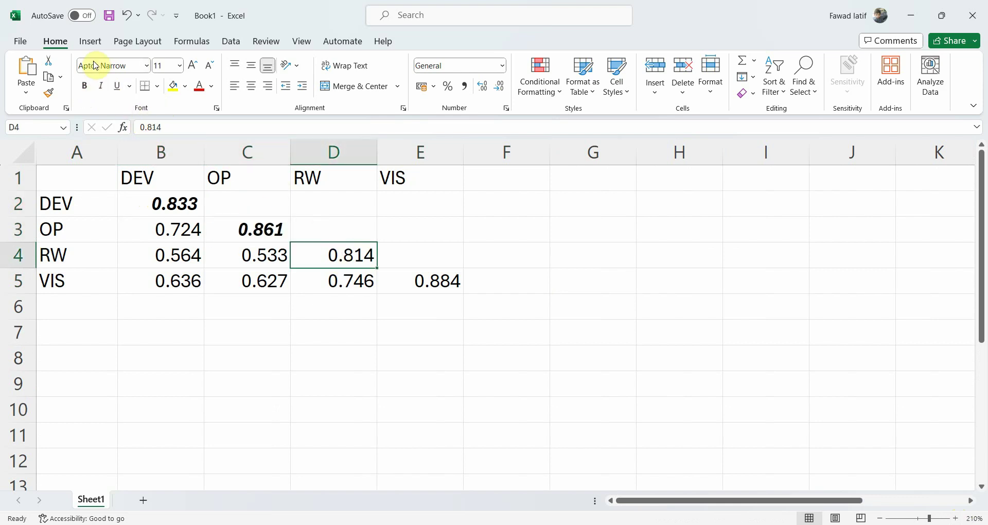
left_click(84, 86)
left_click(101, 86)
left_click(433, 281)
left_click(84, 85)
left_click(102, 86)
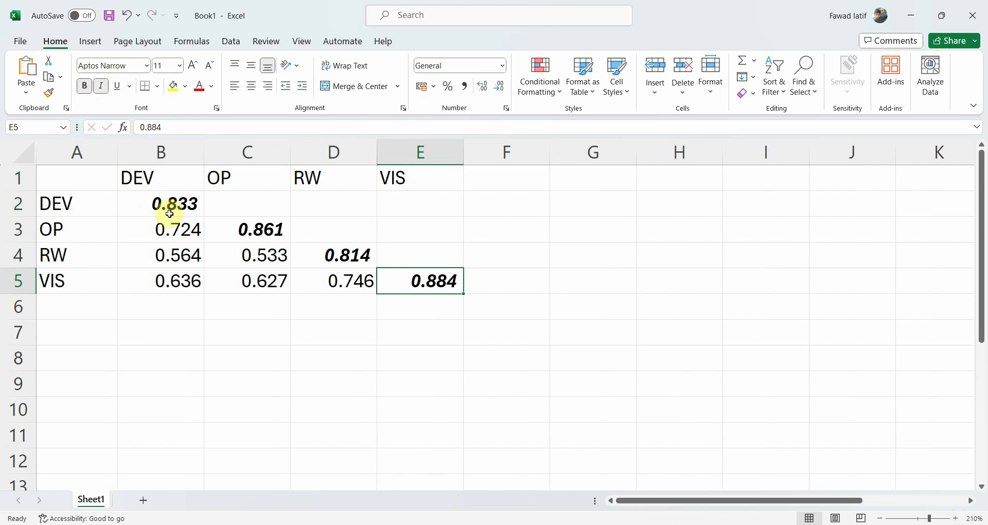
Step: Examine the diagonal value of DEV in B2 against its row and column headings
left_click(159, 203)
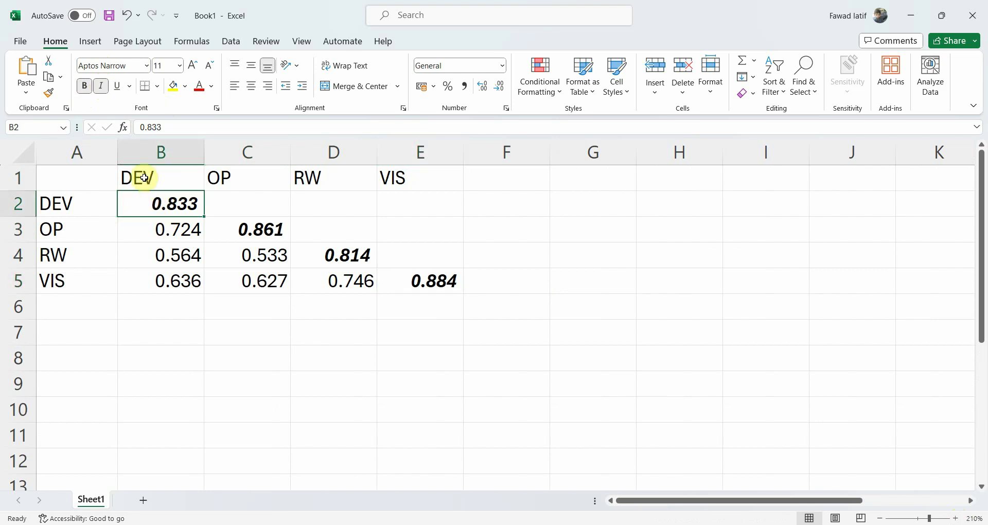
left_click(109, 208)
left_click(150, 173)
left_click(149, 196)
Step: Switch to SmartPLS and look up DEV's average variance extracted in the construct reliability and validity overview
key("alt+Tab")
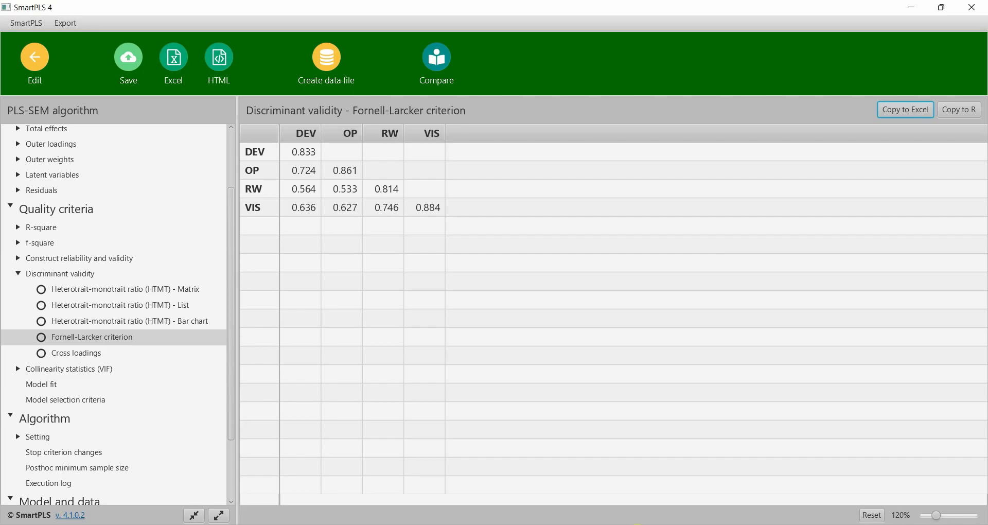
left_click(105, 259)
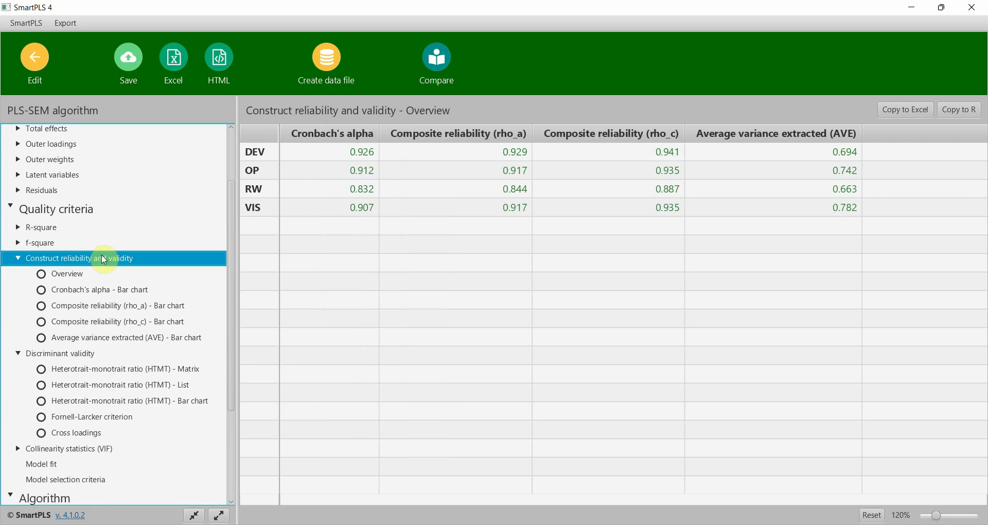
left_click(808, 152)
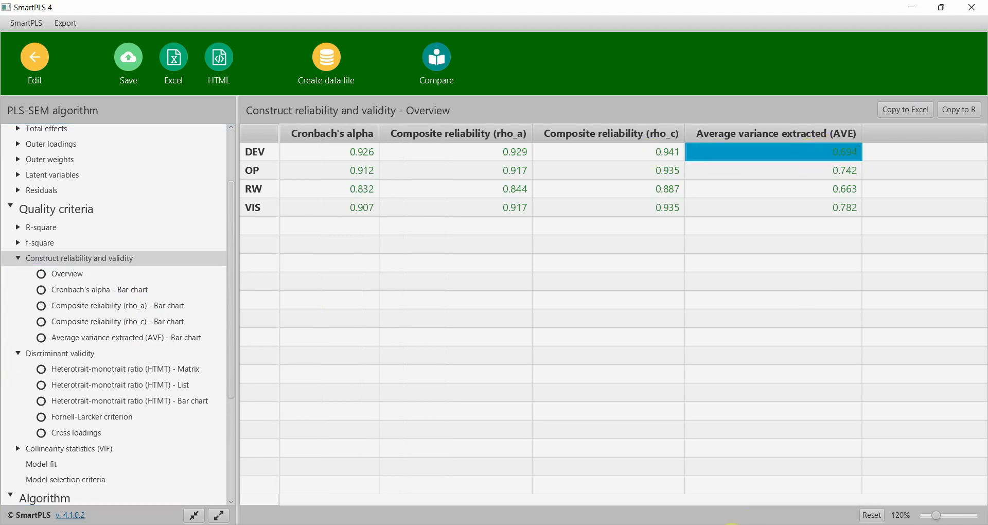
Step: Switch to the Excel workbook and calculate the square root of DEV's AVE in G2 with =sqrt(0.694)
left_click(748, 522)
left_click(605, 202)
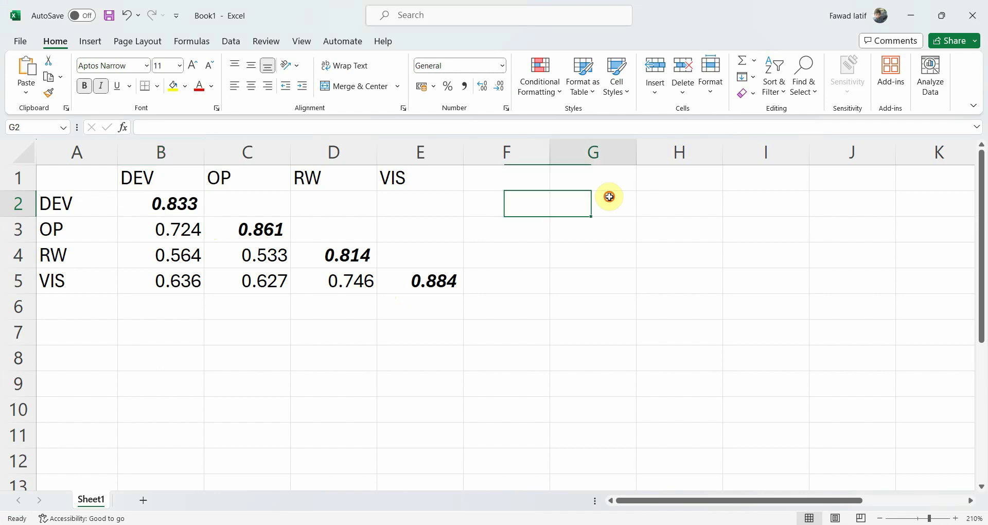
type("=sqrt(0.")
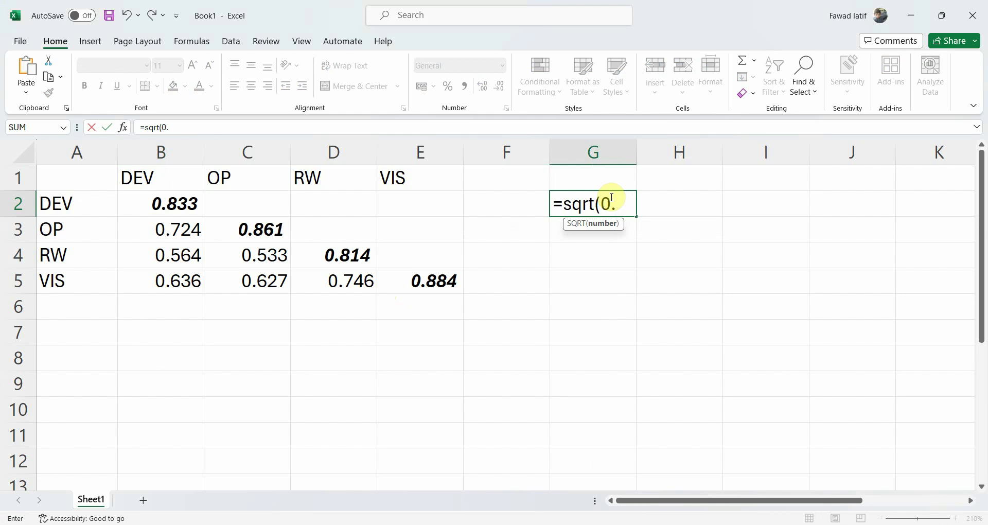
type("694)")
key("Return")
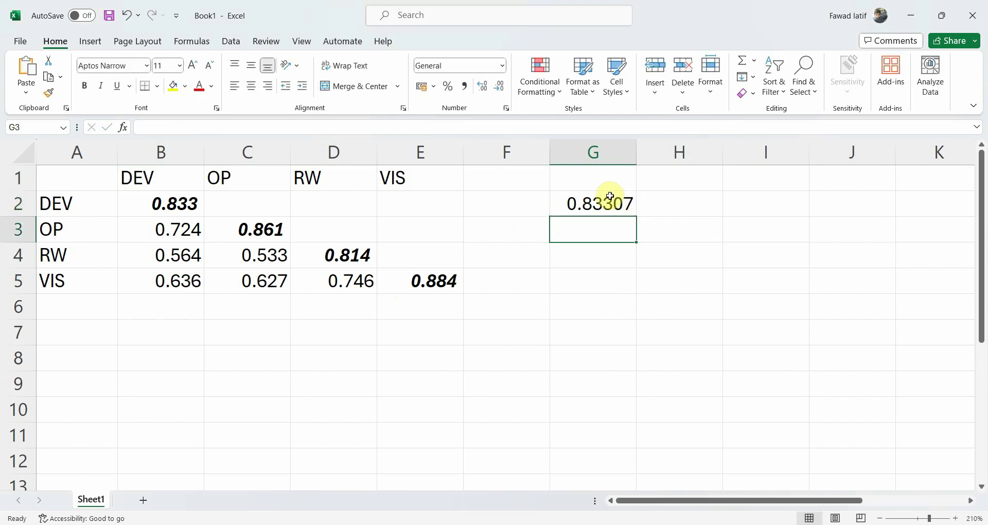
Step: Compare DEV's diagonal value in B2 with its correlations with OP, RW and VIS in B3:B5
left_click(166, 204)
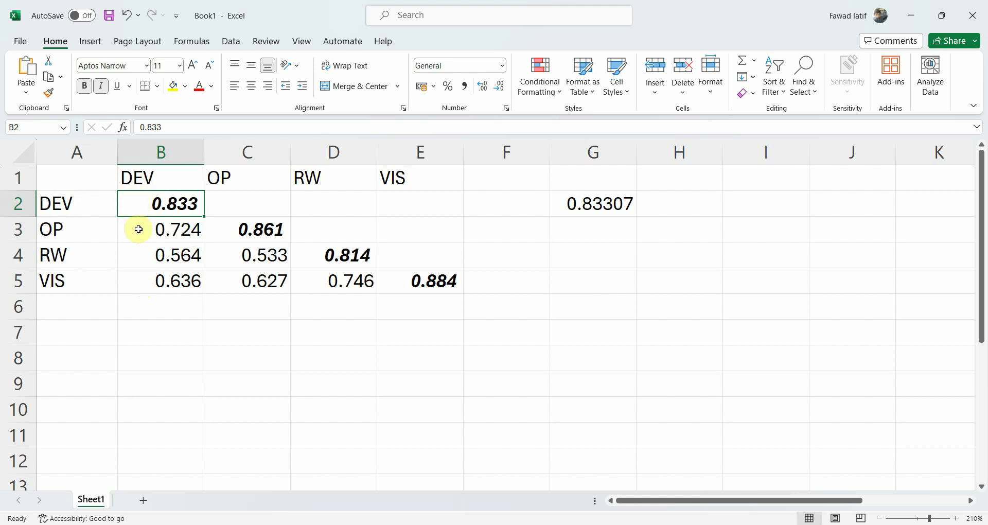
left_click_drag(139, 227, 146, 281)
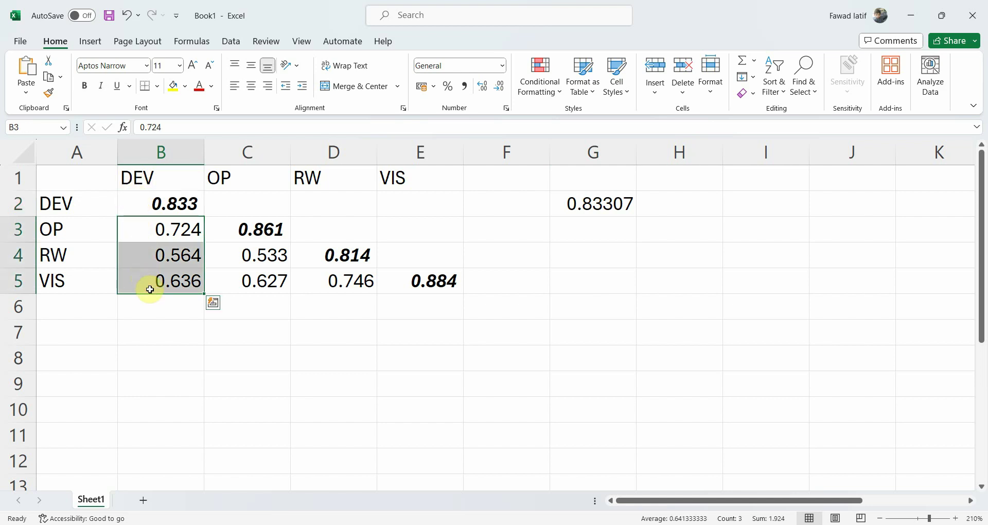
left_click_drag(141, 180, 379, 177)
left_click_drag(159, 230, 164, 274)
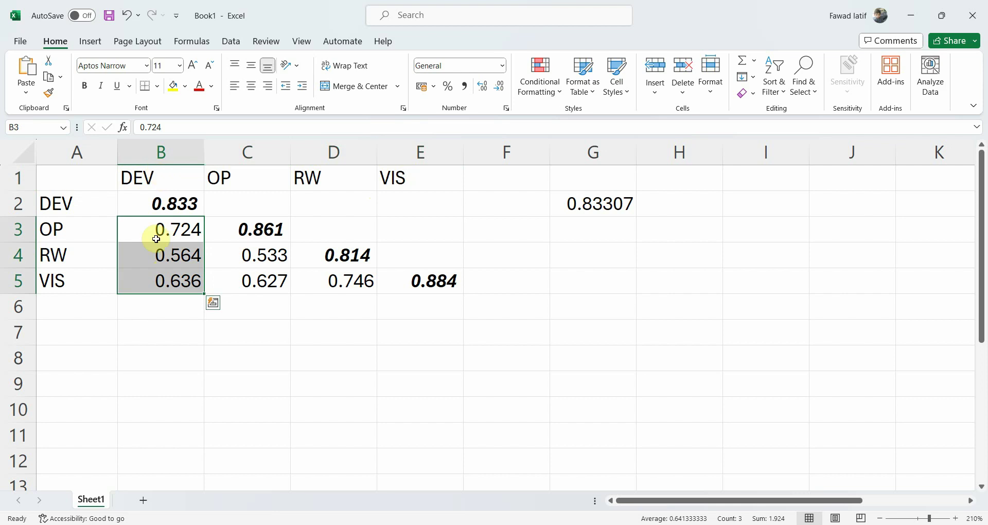
left_click(154, 204)
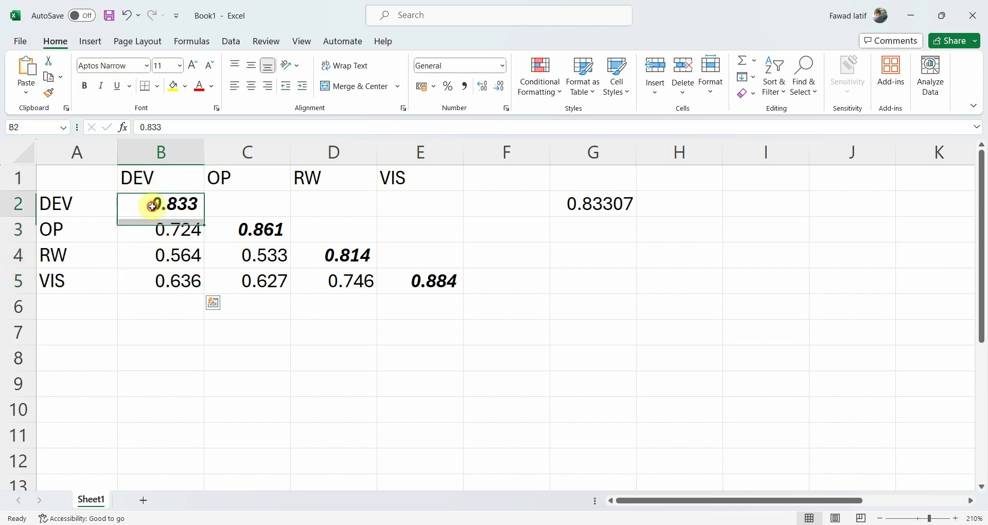
left_click(149, 229)
left_click(138, 258)
left_click(136, 283)
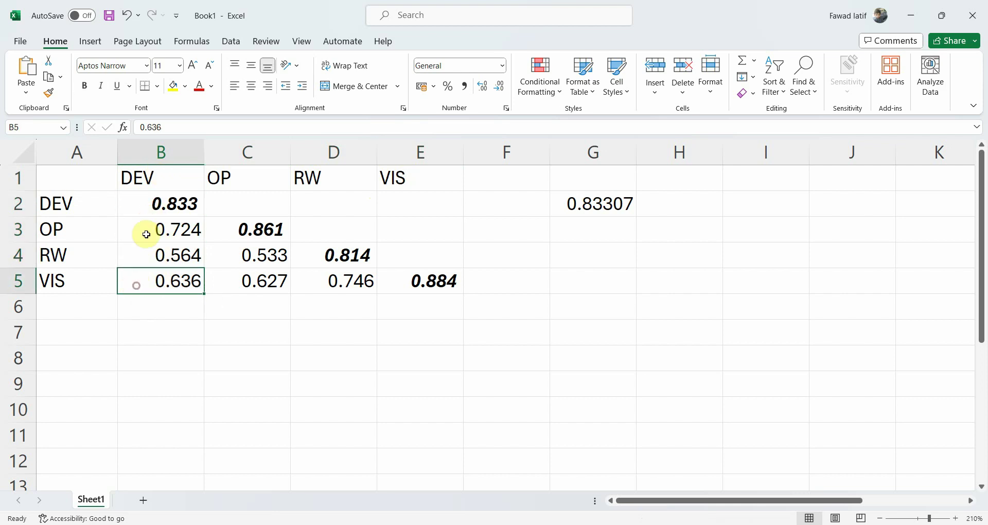
left_click(148, 207)
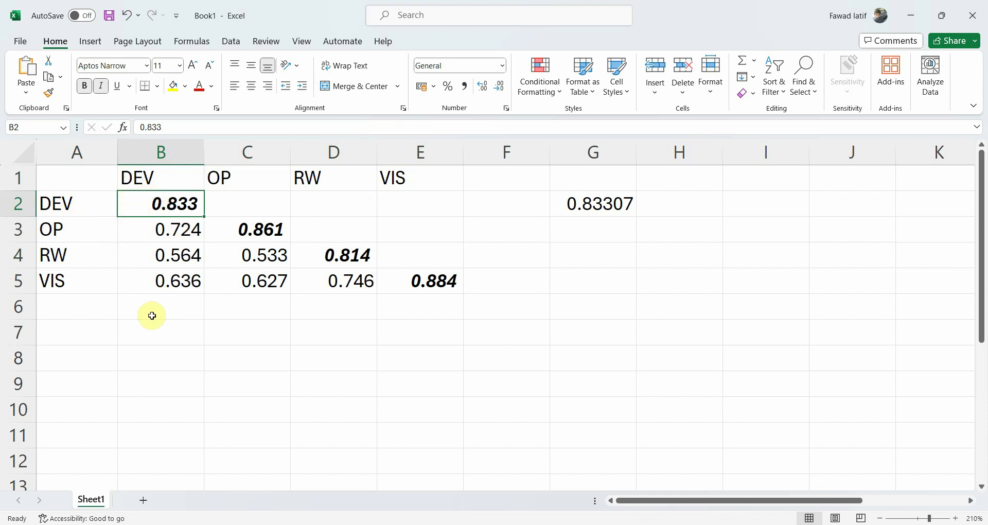
Step: Compare OP's diagonal value in C3 with its correlations in C4, C5 and B3
left_click(248, 226)
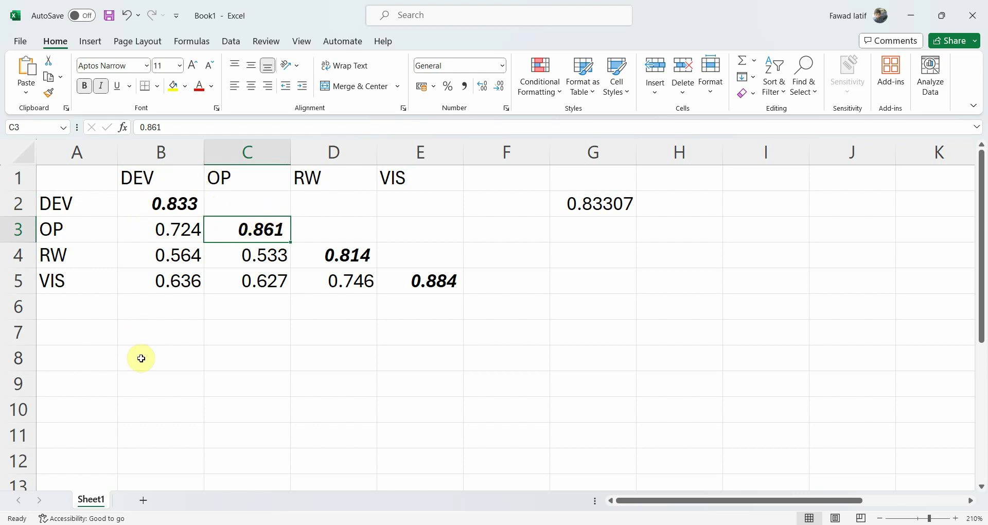
left_click(233, 257)
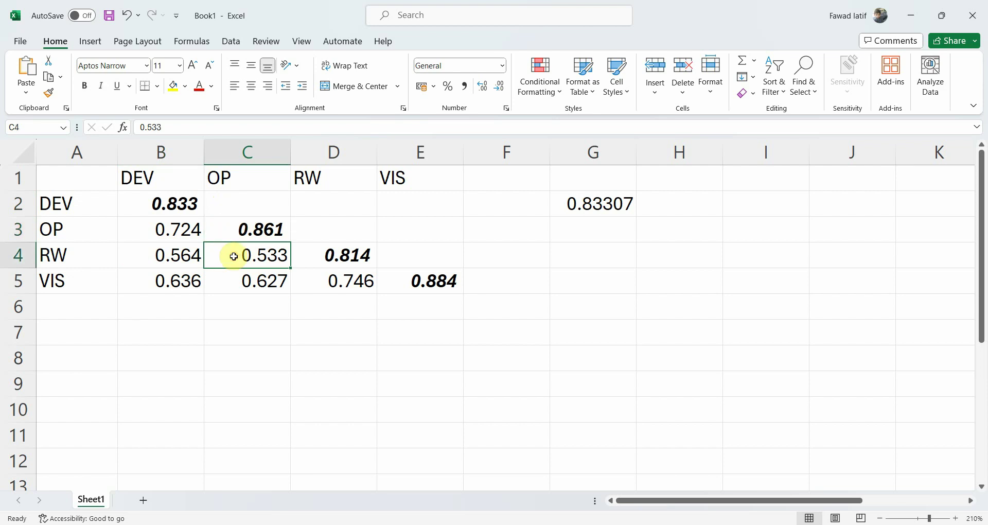
left_click(237, 279)
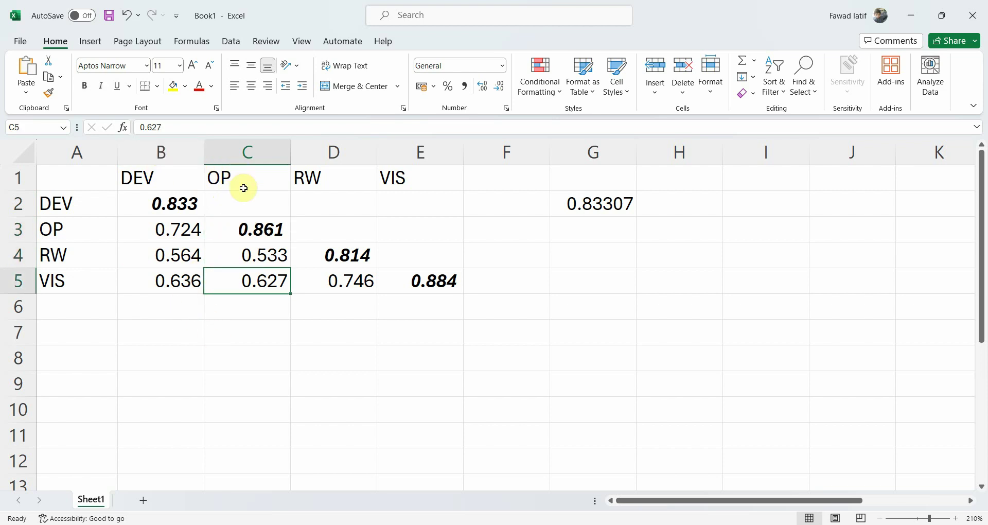
left_click_drag(241, 252, 242, 283)
left_click(184, 228)
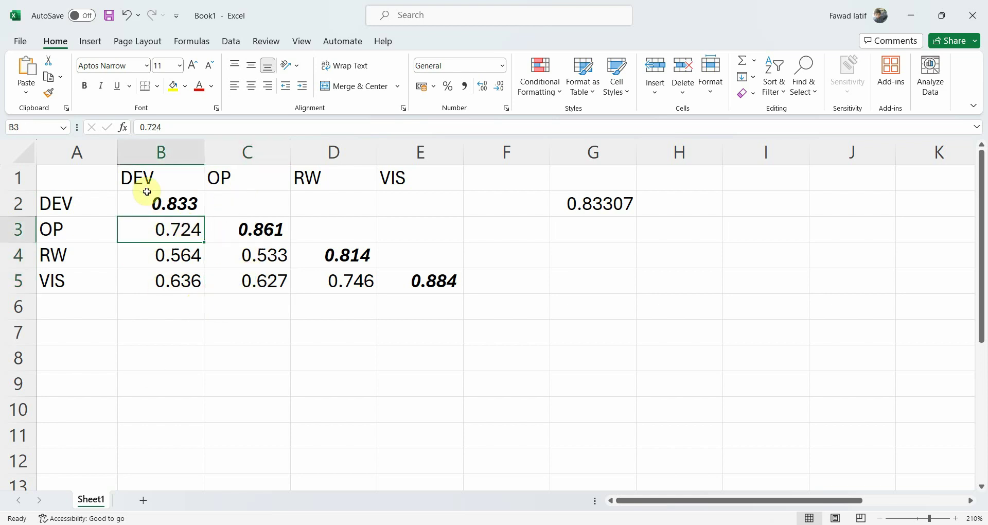
left_click(249, 228)
left_click_drag(249, 228, 243, 287)
Step: Compare the diagonal values of RW in D4 and VIS in E5 with the correlations in their rows and columns
left_click(325, 251)
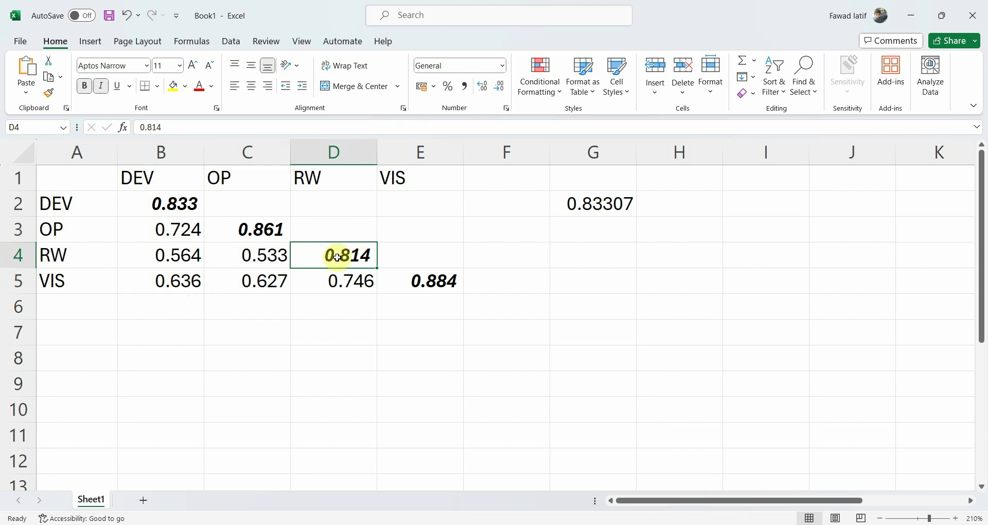
mouse_move(334, 250)
left_mouse_down()
mouse_move(341, 271)
mouse_move(338, 263)
left_mouse_up()
left_click_drag(338, 263, 153, 282)
left_click(422, 286)
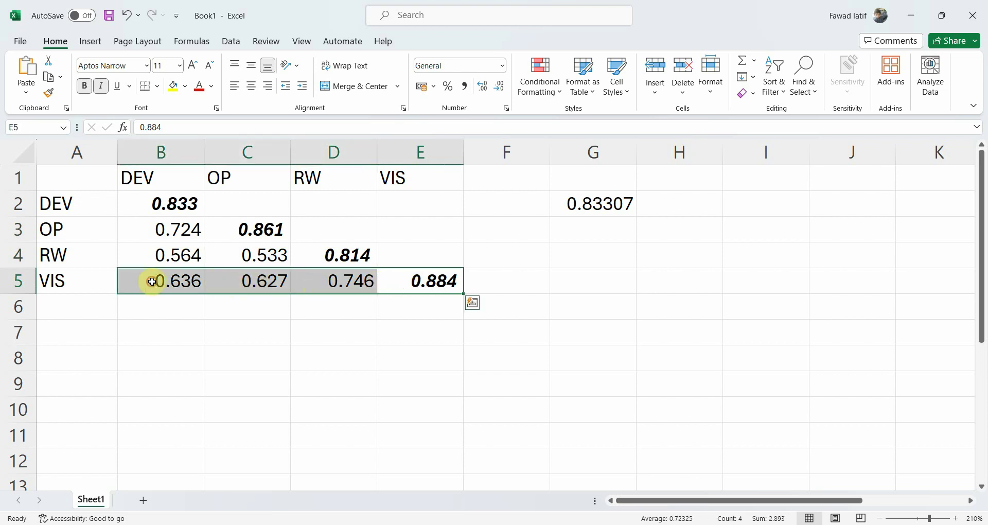
left_click(454, 350)
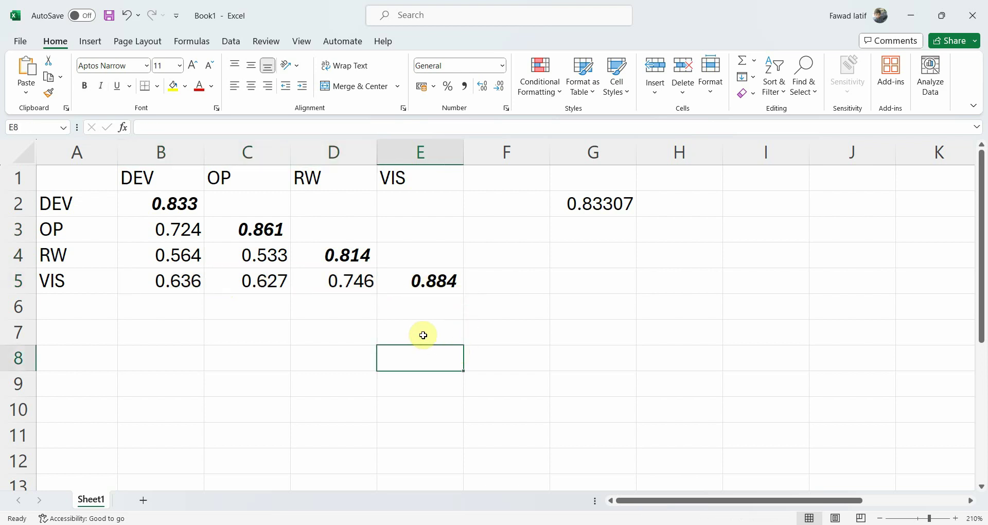
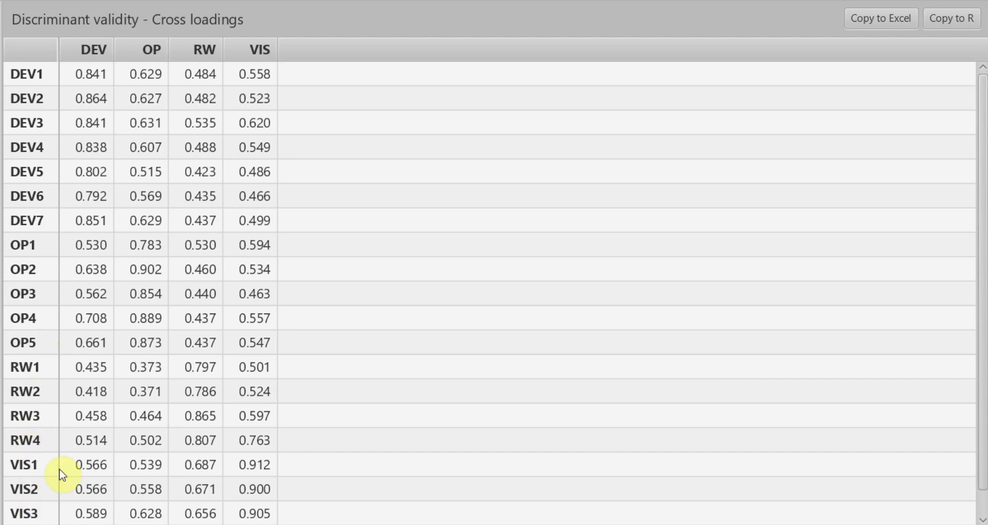
Step: In the SmartPLS cross loadings table, examine the loadings of DEV1 to DEV7 on DEV, OP, RW and VIS
left_click_drag(85, 73, 88, 227)
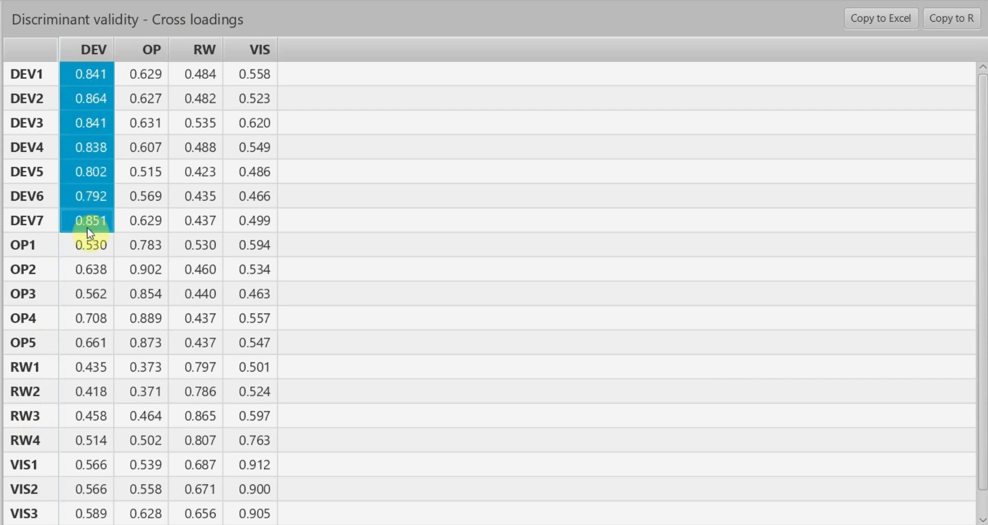
left_click(137, 74)
left_click_drag(137, 74, 142, 219)
left_click_drag(200, 74, 210, 226)
left_click_drag(254, 73, 261, 246)
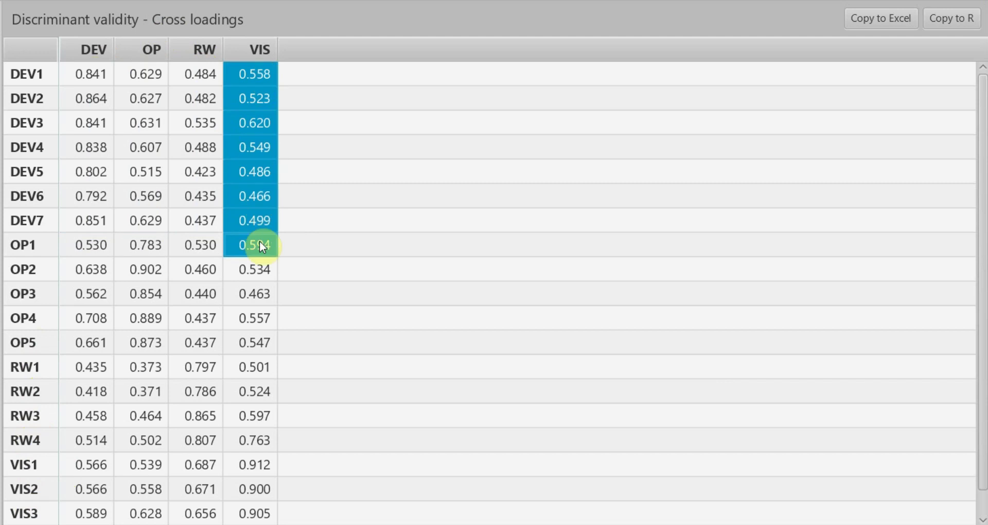
left_click(44, 74)
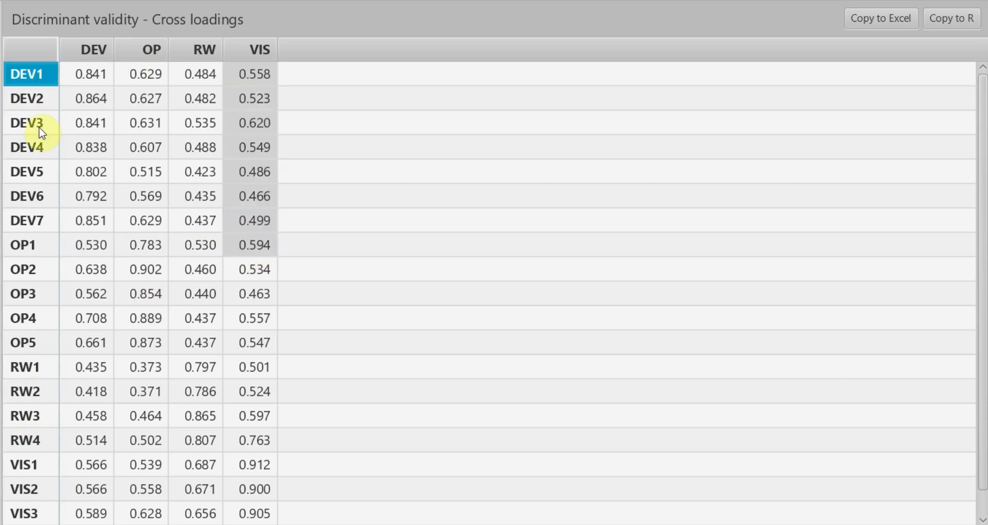
left_click(41, 227)
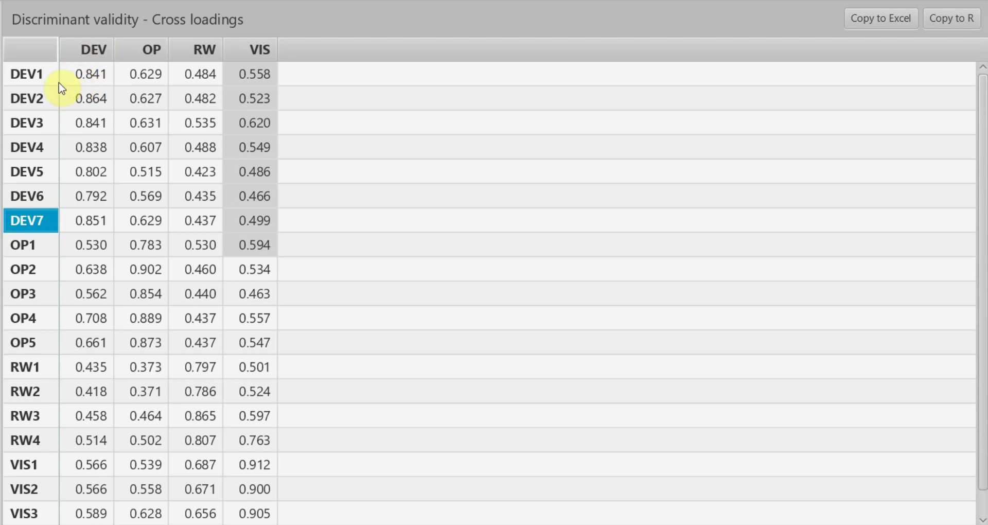
Step: Compare DEV1's loading on DEV with its loadings on OP, RW and VIS, and check the DEV loadings of DEV2 to DEV7
left_click(85, 73)
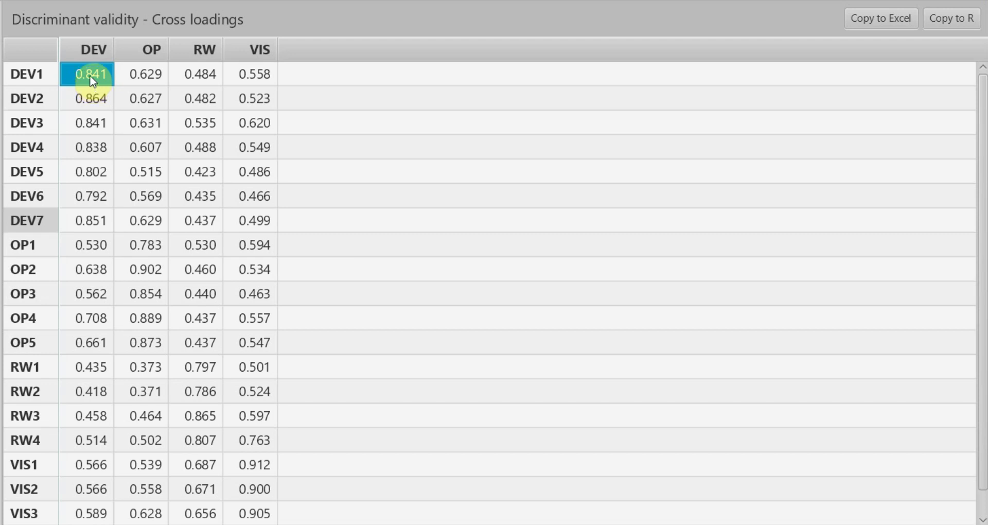
left_click(137, 81)
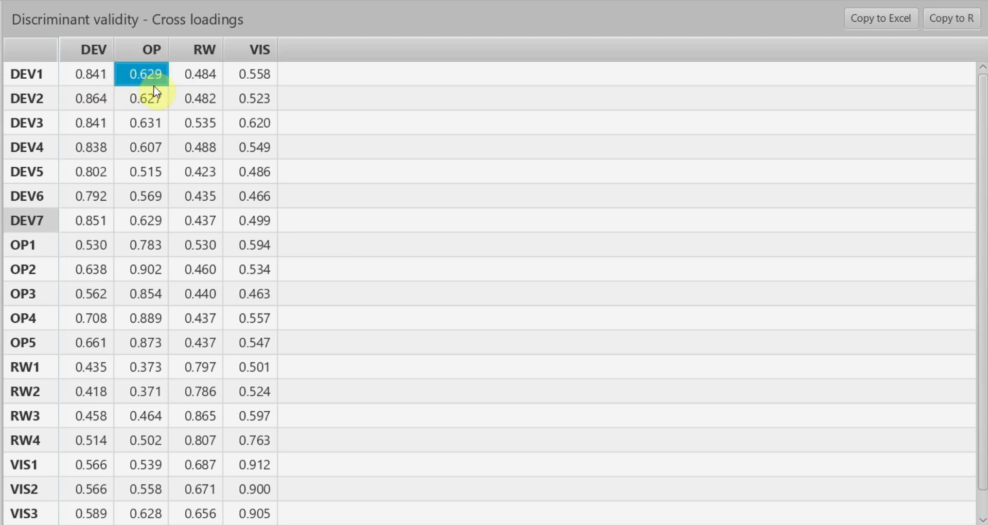
left_click(191, 77)
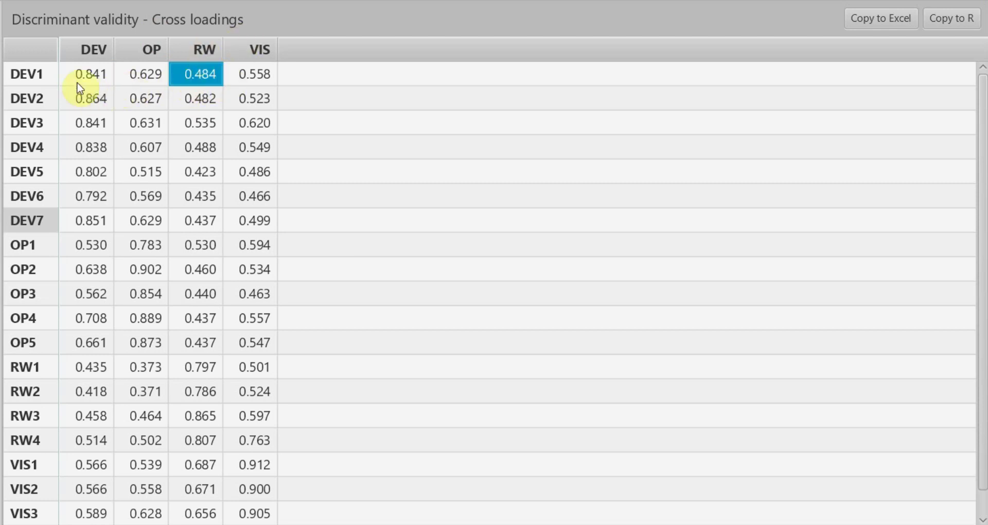
left_click(276, 70)
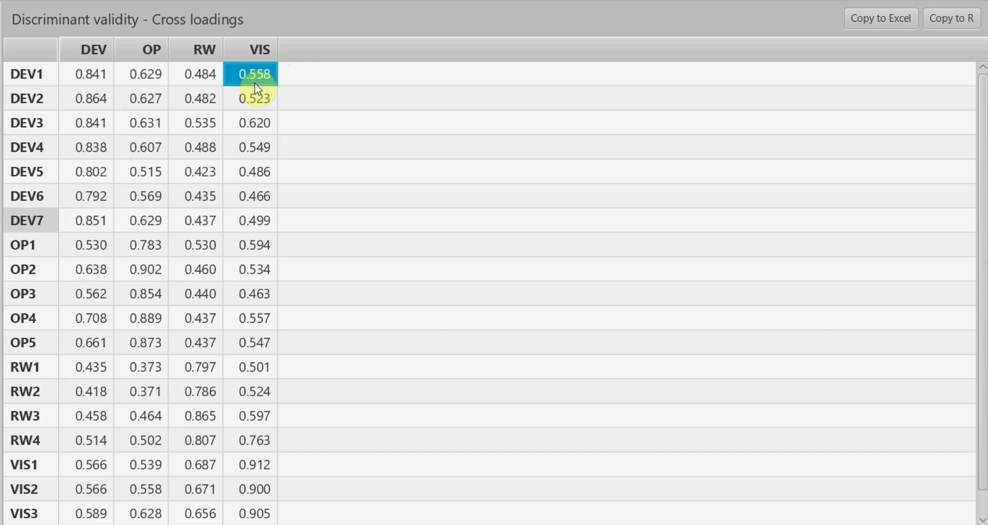
left_click(38, 74)
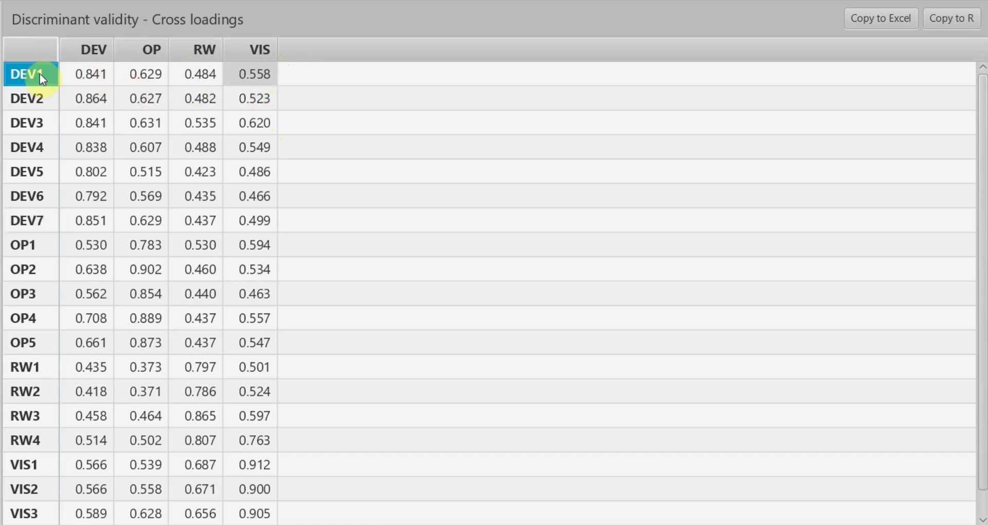
left_click(90, 78)
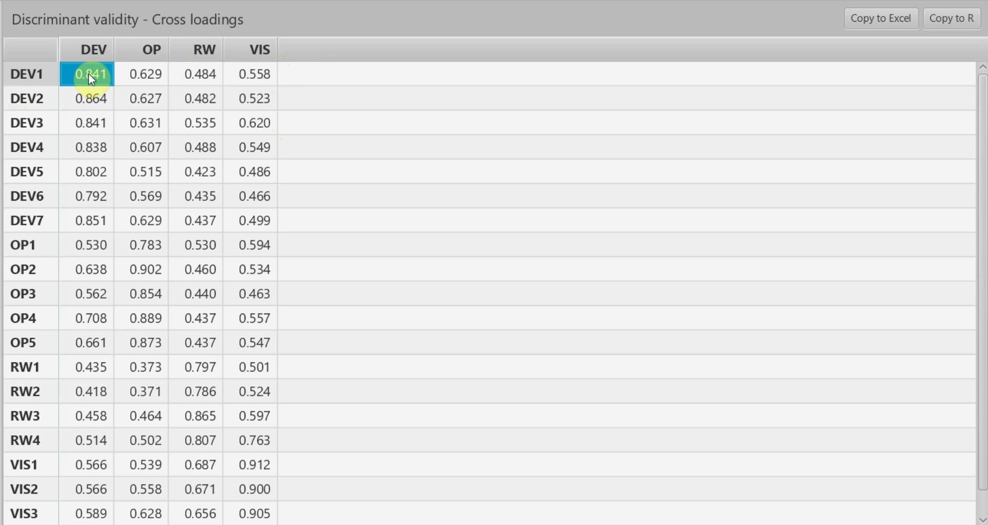
left_click(142, 76)
key("shift+Right")
left_click_drag(141, 75, 242, 76)
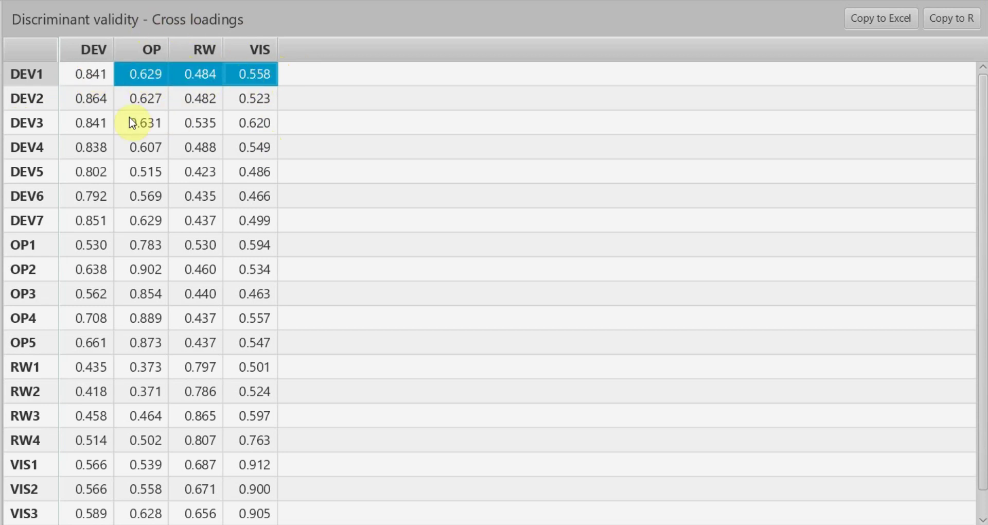
left_click_drag(85, 98, 98, 216)
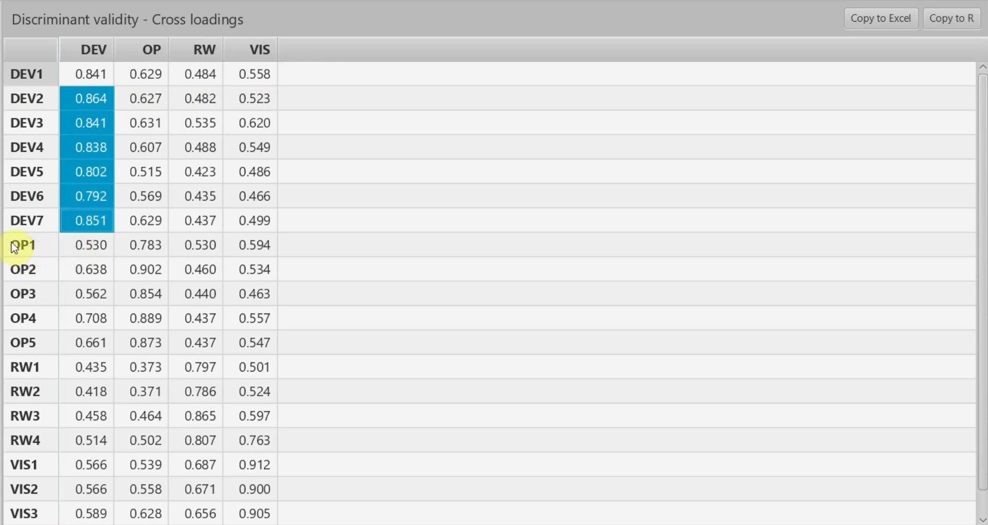
Step: Compare OP1's loading on OP with its cross loadings on DEV, RW and VIS
left_click(80, 245)
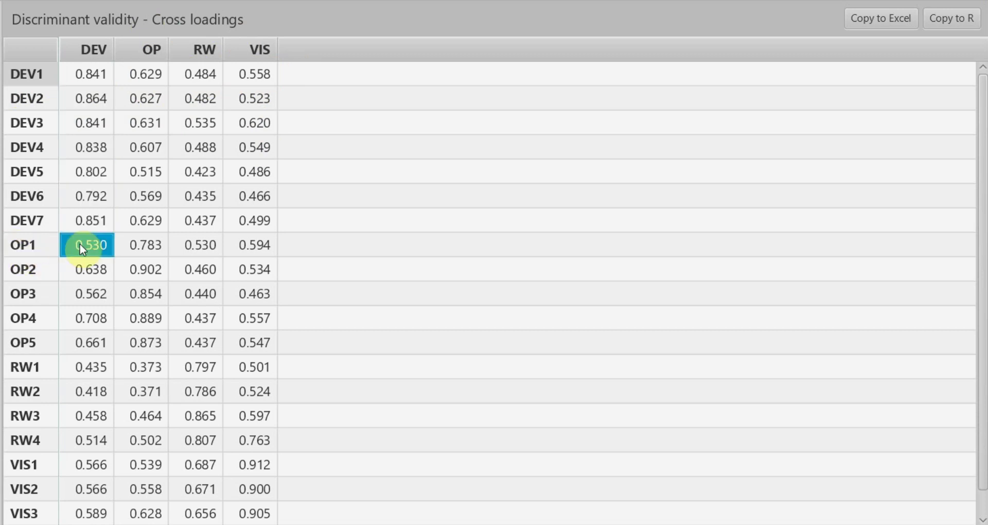
left_click(143, 243)
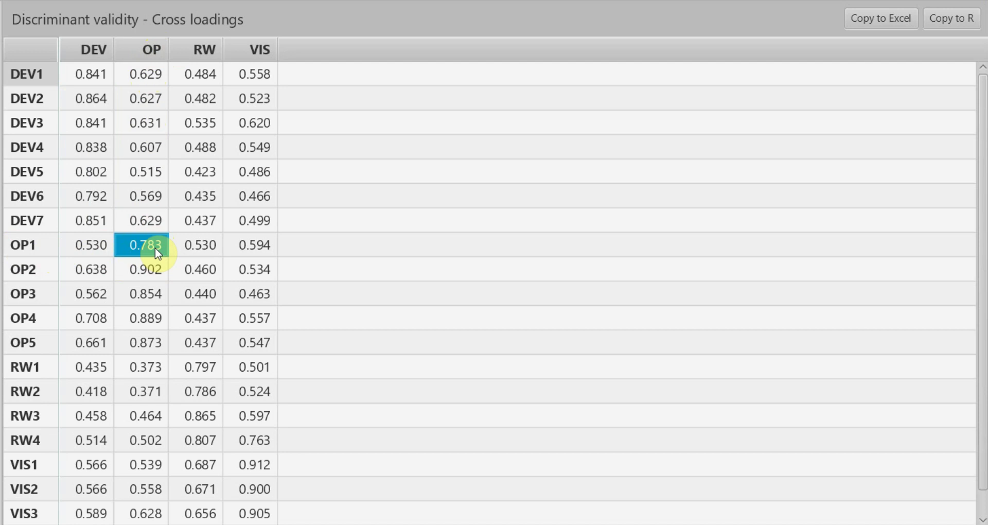
left_click(83, 250)
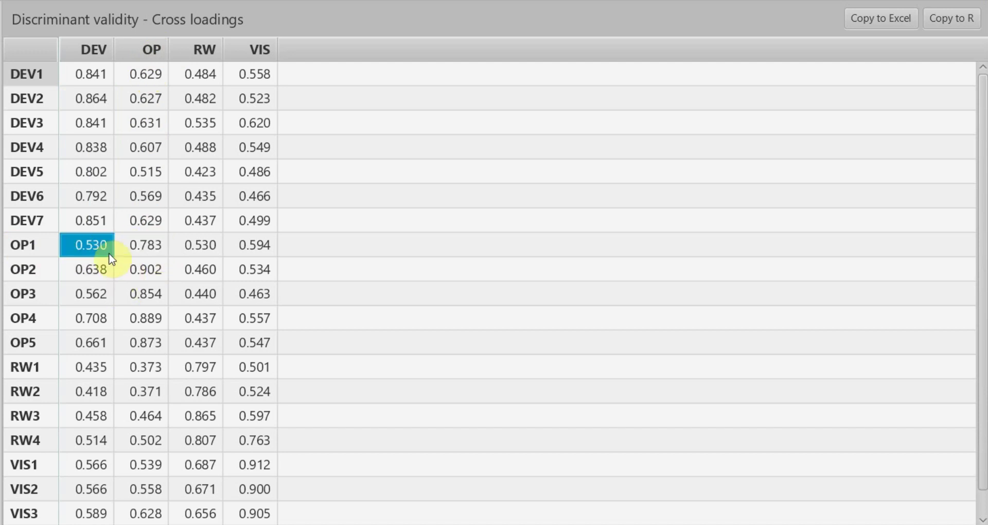
left_click(198, 245)
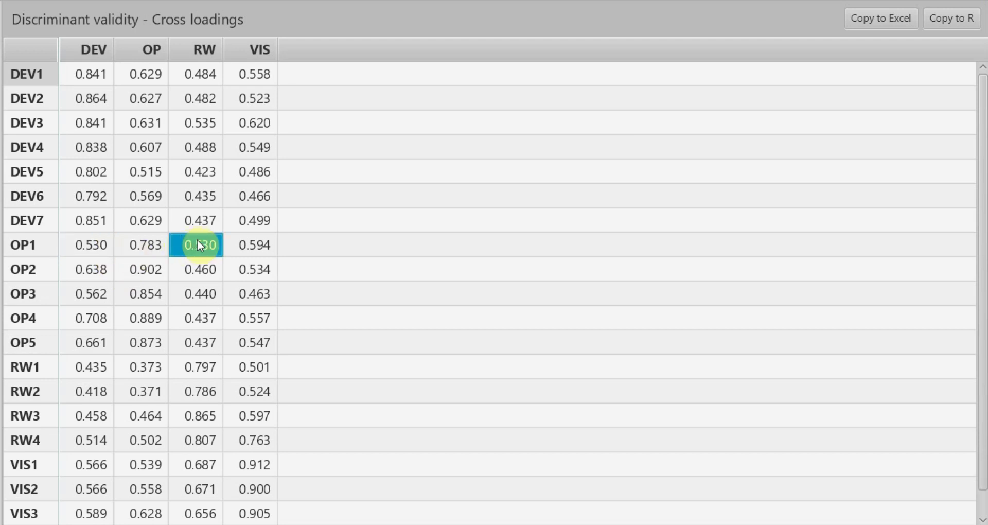
left_click(260, 245)
Step: Check the own-construct loadings of the OP, RW and VIS indicators, comparing OP4's loading on OP with its loading on DEV
left_click_drag(154, 249, 155, 343)
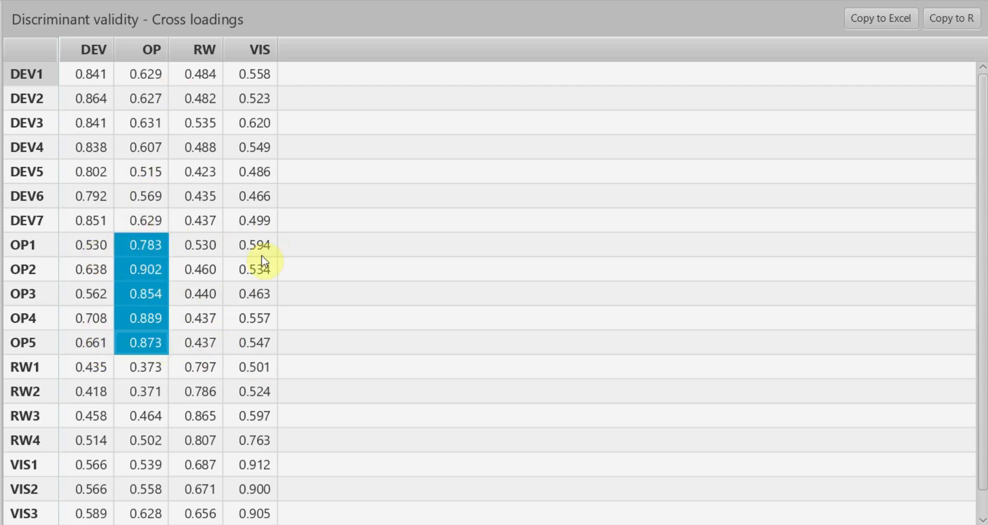
left_click(140, 316)
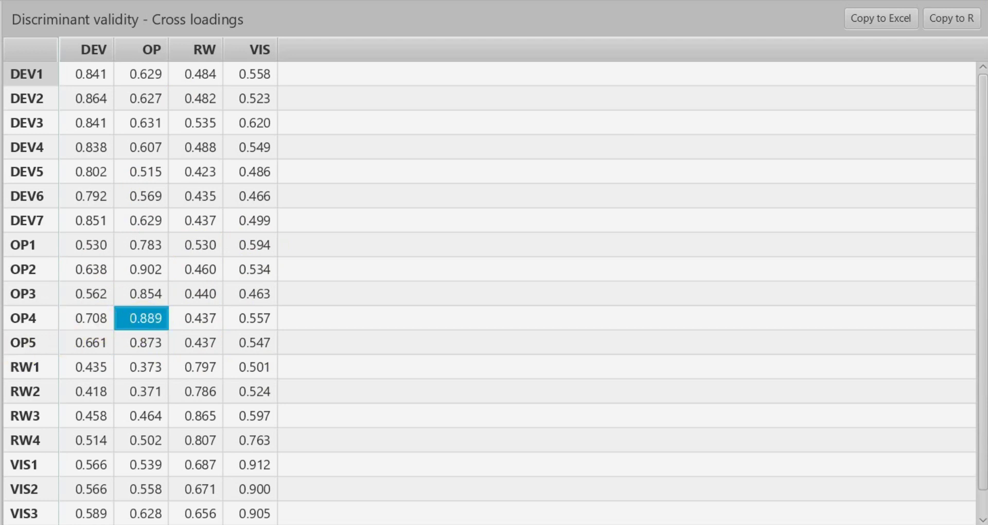
left_click(100, 320)
left_click(143, 322)
left_click_drag(177, 366, 199, 407)
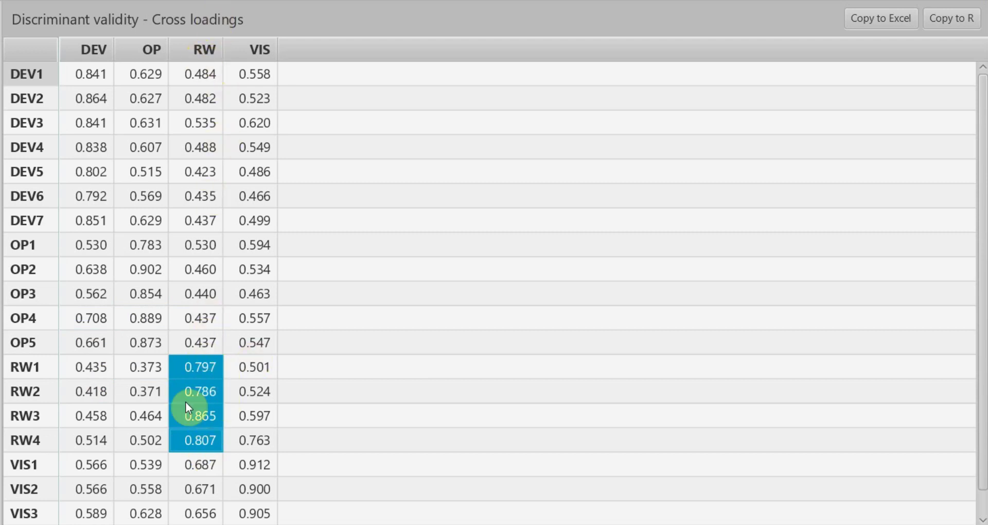
left_click_drag(238, 465, 260, 511)
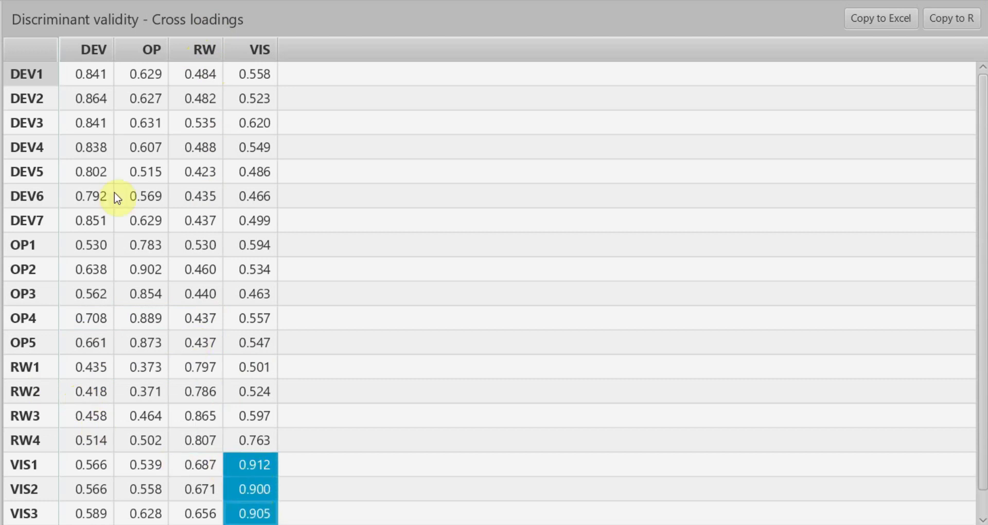